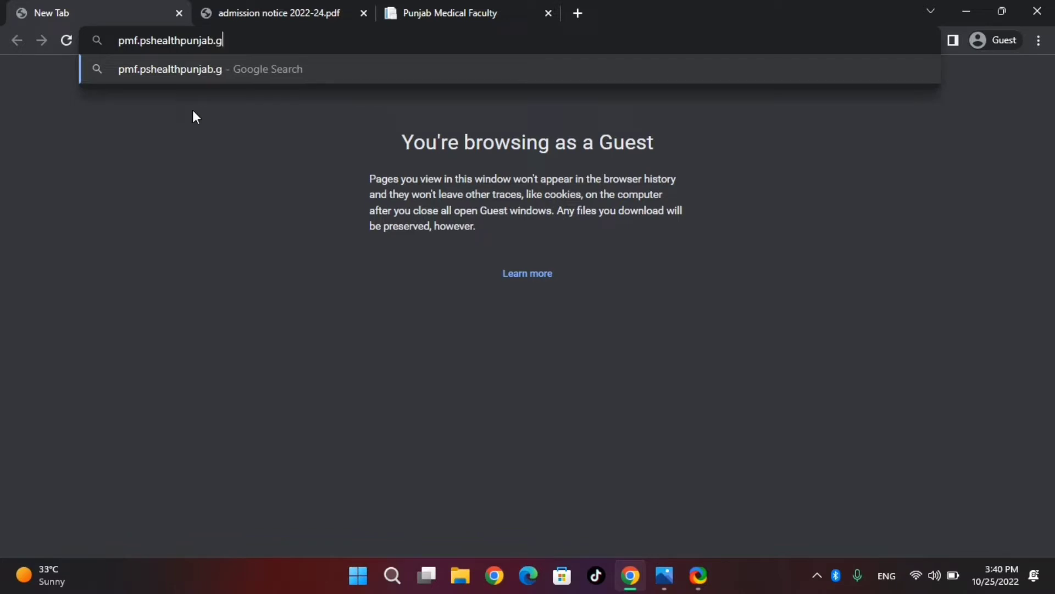
Complete the address pmf.pshealthpunjab.gov.pk/pnas/account and load the PMF account page.
{"action": "key", "text": "BackSpace"}
{"action": "type", "text": "v"}
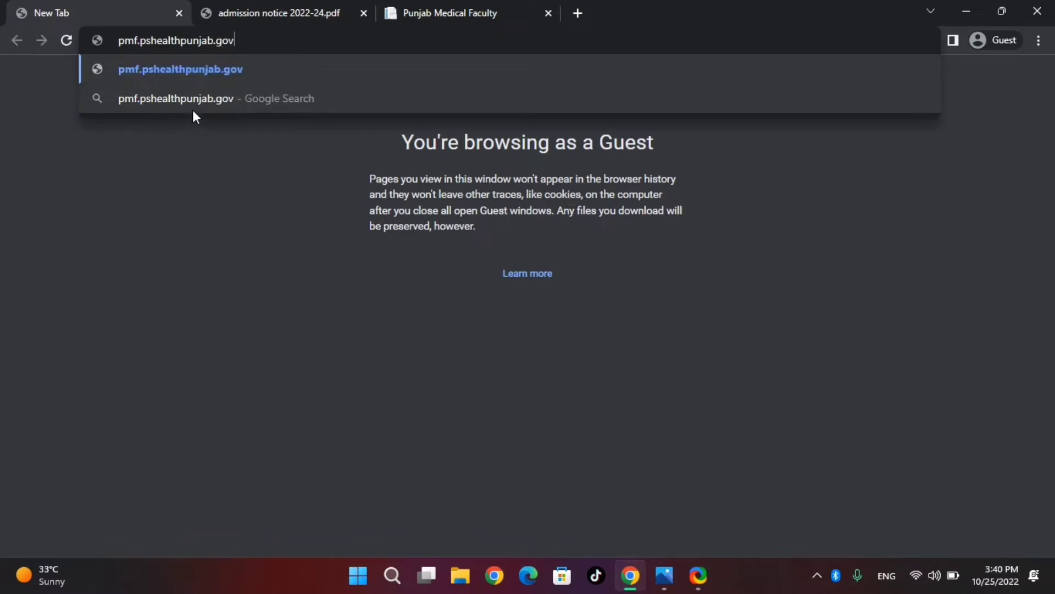
{"action": "type", "text": ".pk"}
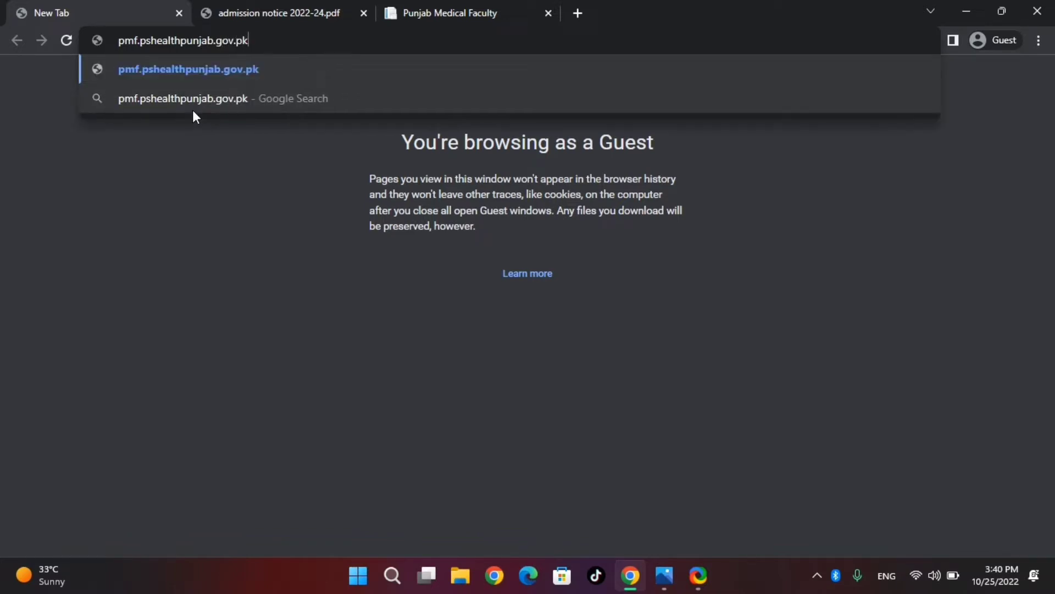
{"action": "type", "text": "/p"}
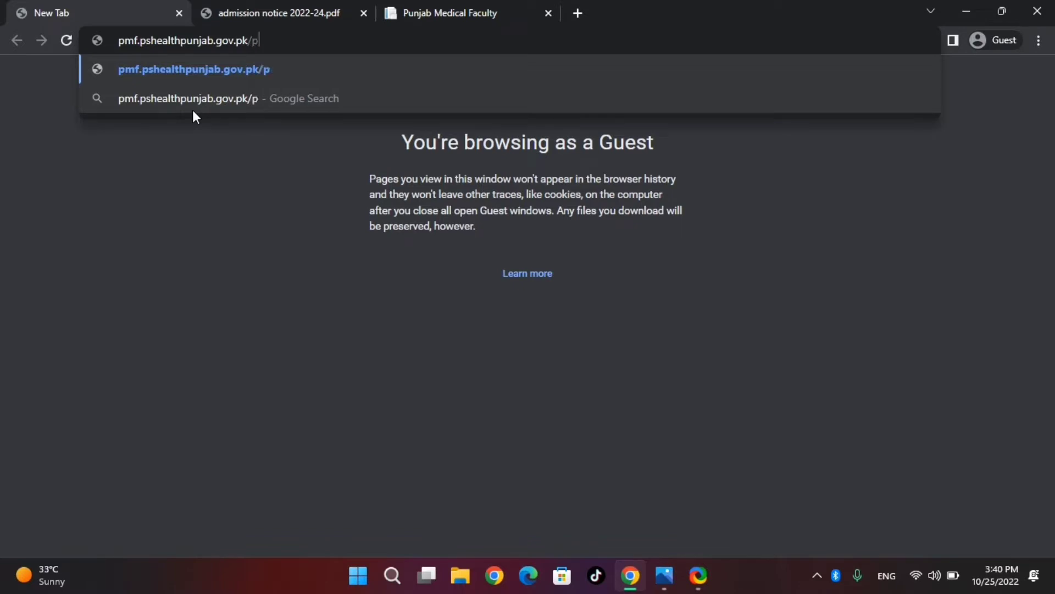
{"action": "type", "text": "nas."}
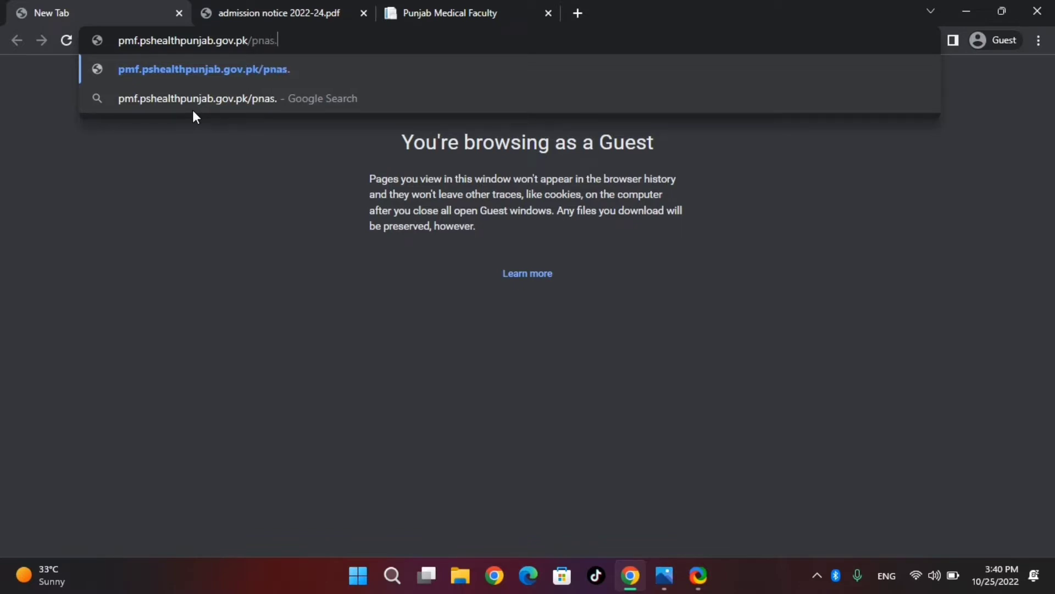
{"action": "key", "text": "BackSpace"}
{"action": "type", "text": "/account"}
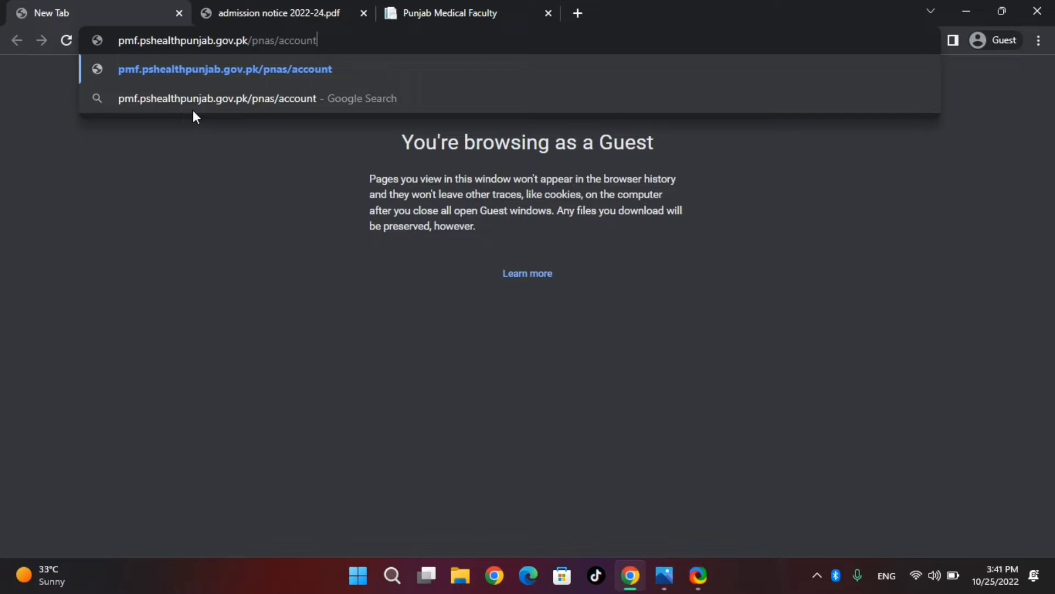
{"action": "key", "text": "Return"}
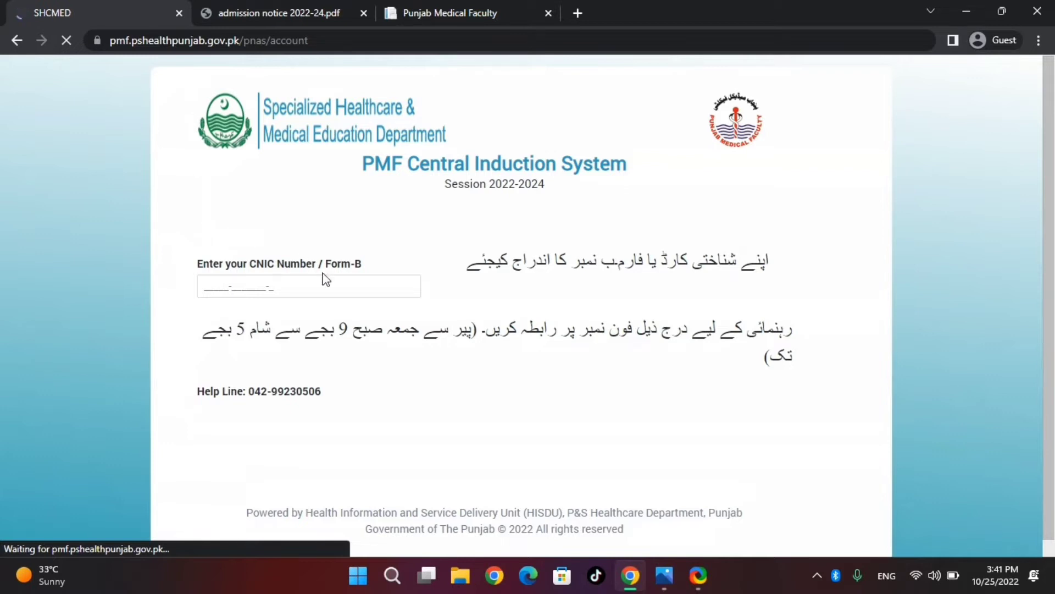
Enter the applicant's CNIC number, then the mobile number and email address in the registration form.
{"action": "left_click", "coordinate": [345, 284]}
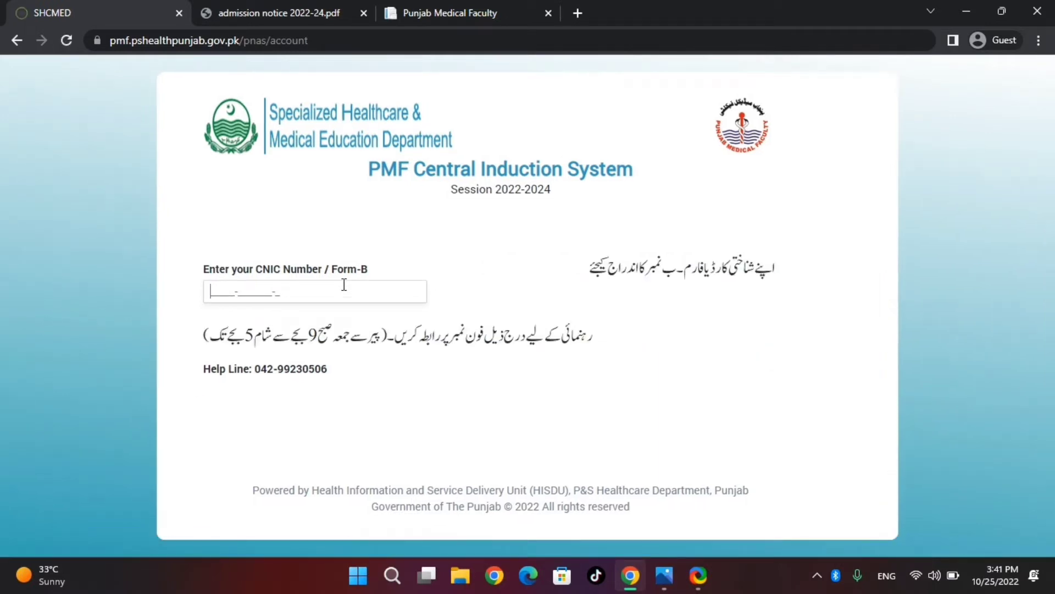
{"action": "type", "text": "31"}
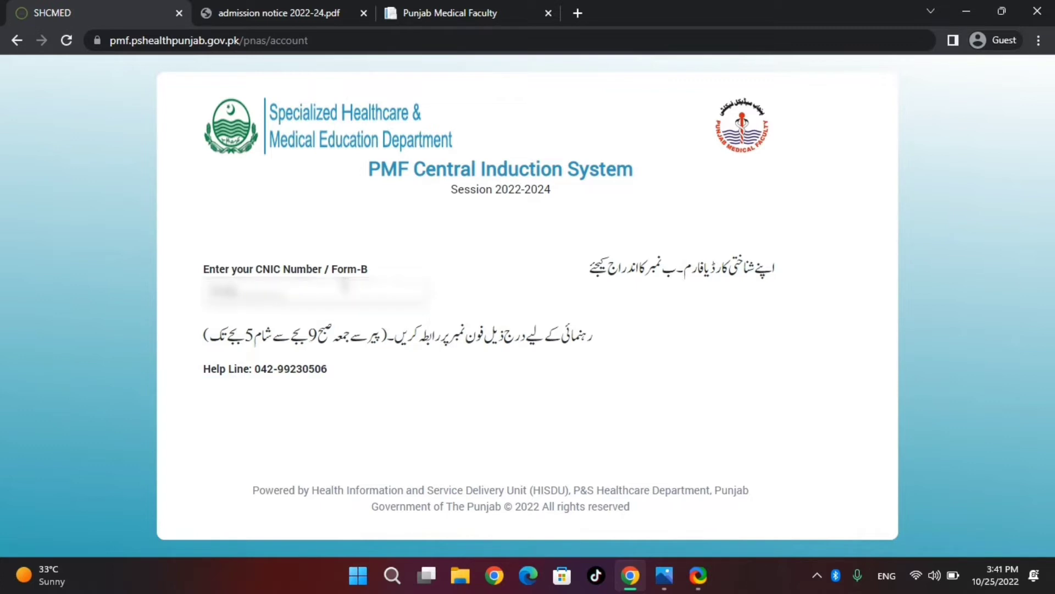
{"action": "type", "text": "********"}
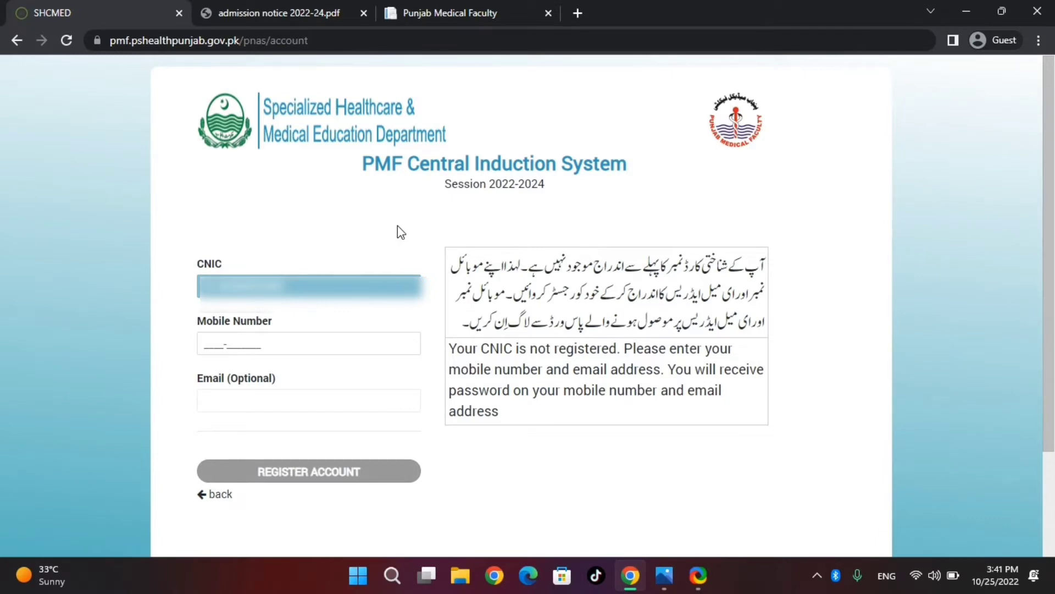
{"action": "left_click", "coordinate": [270, 340]}
{"action": "type", "text": "0300"}
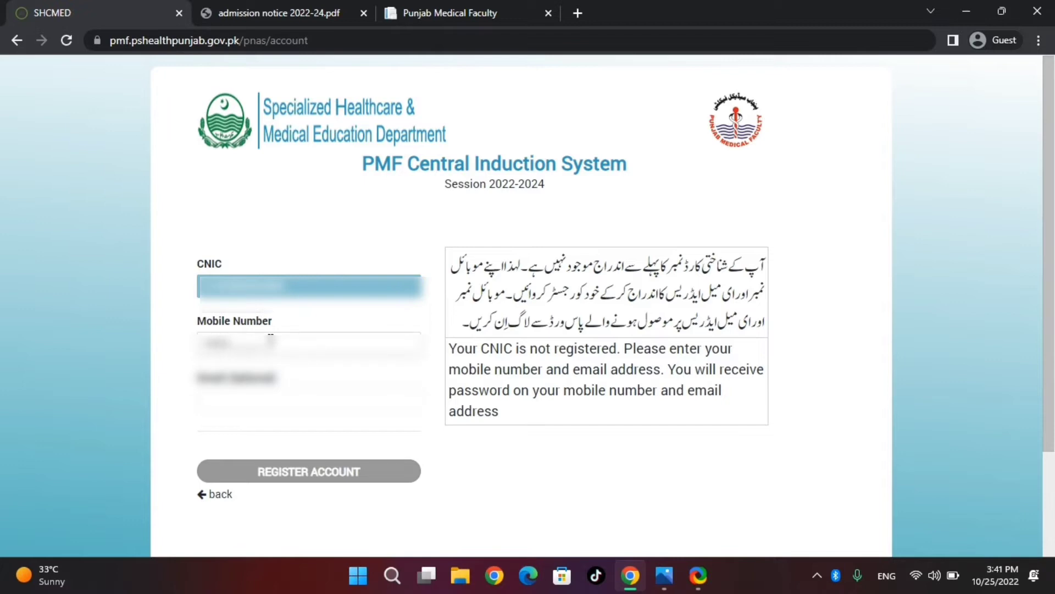
{"action": "type", "text": "1234567"}
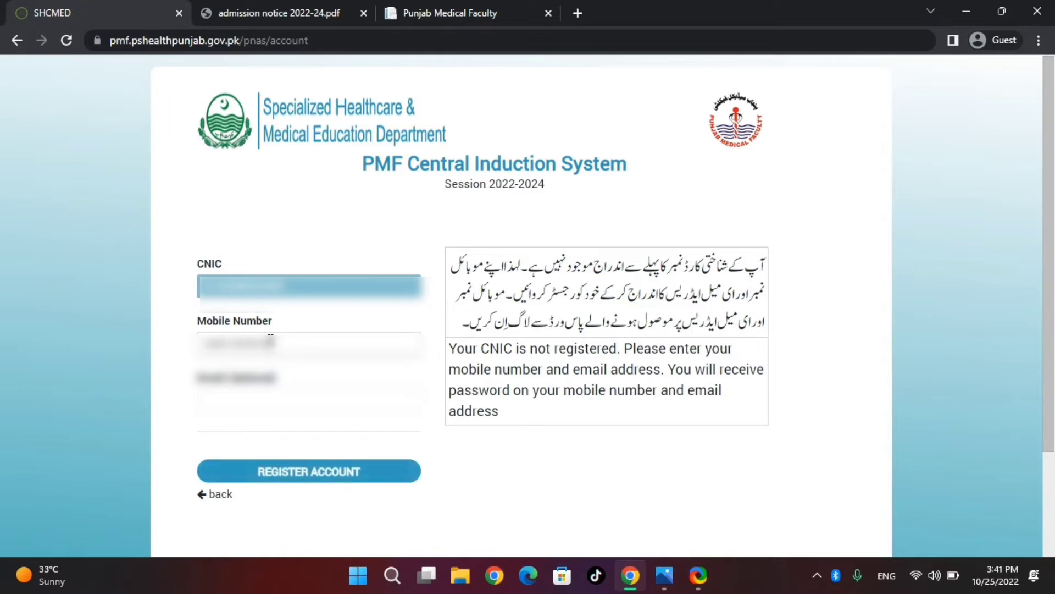
{"action": "key", "text": "Tab"}
{"action": "type", "text": "asd"}
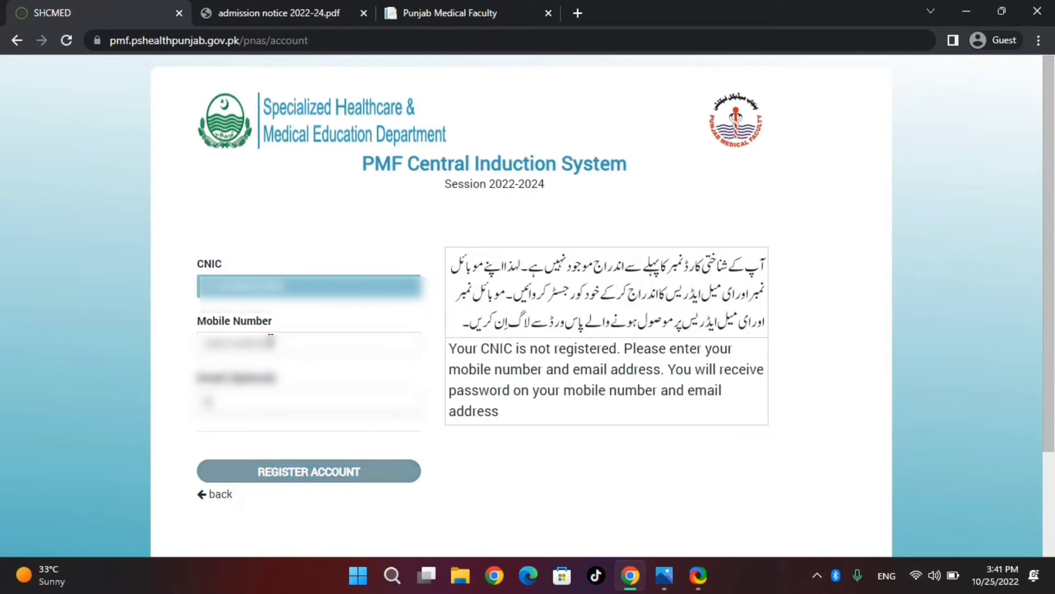
{"action": "type", "text": "dasdasd"}
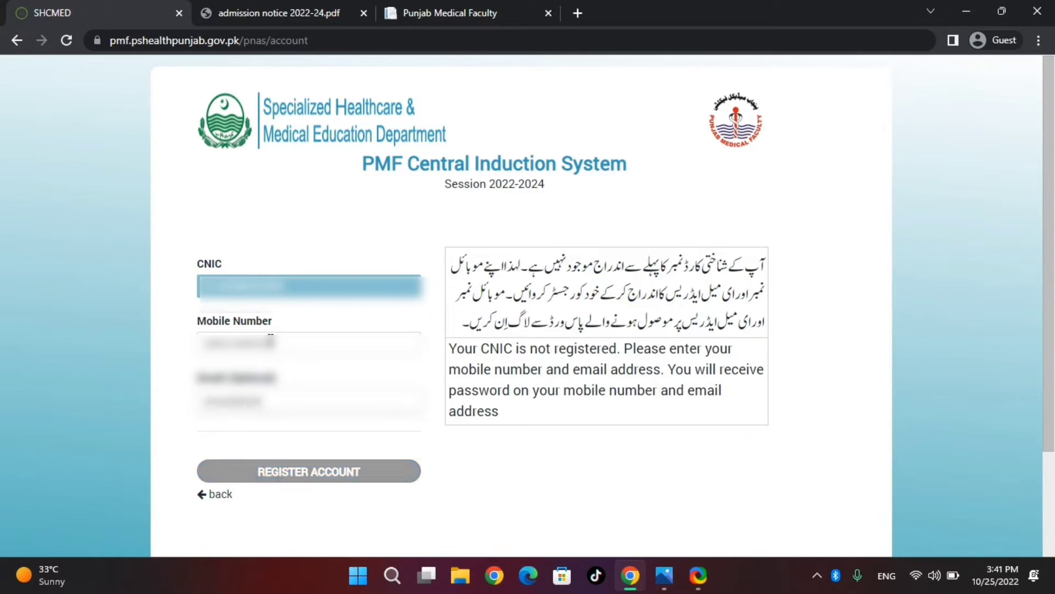
{"action": "type", "text": "asdasdasdas"}
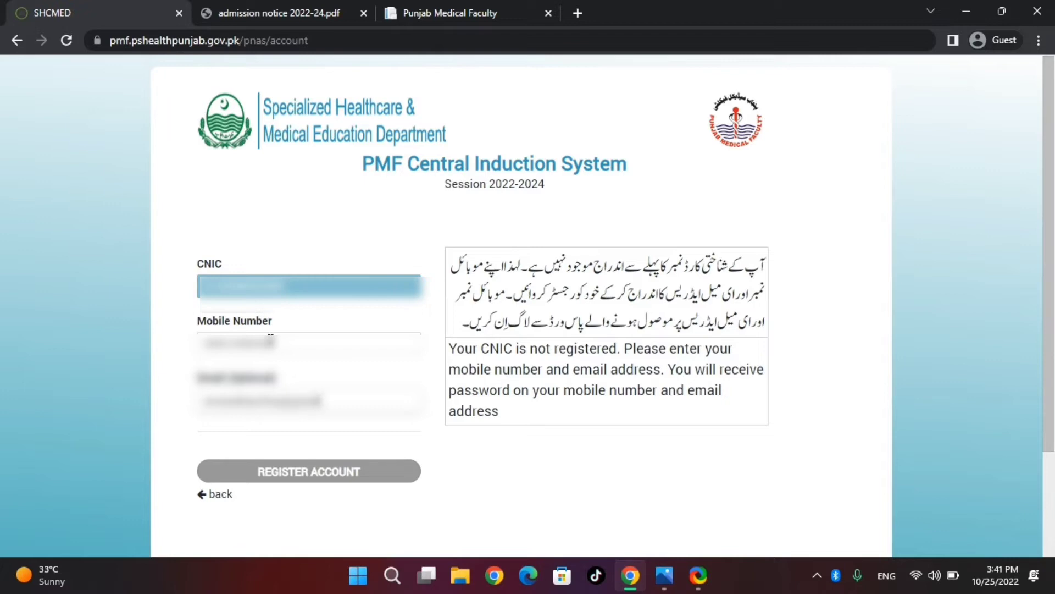
{"action": "type", "text": "l.com"}
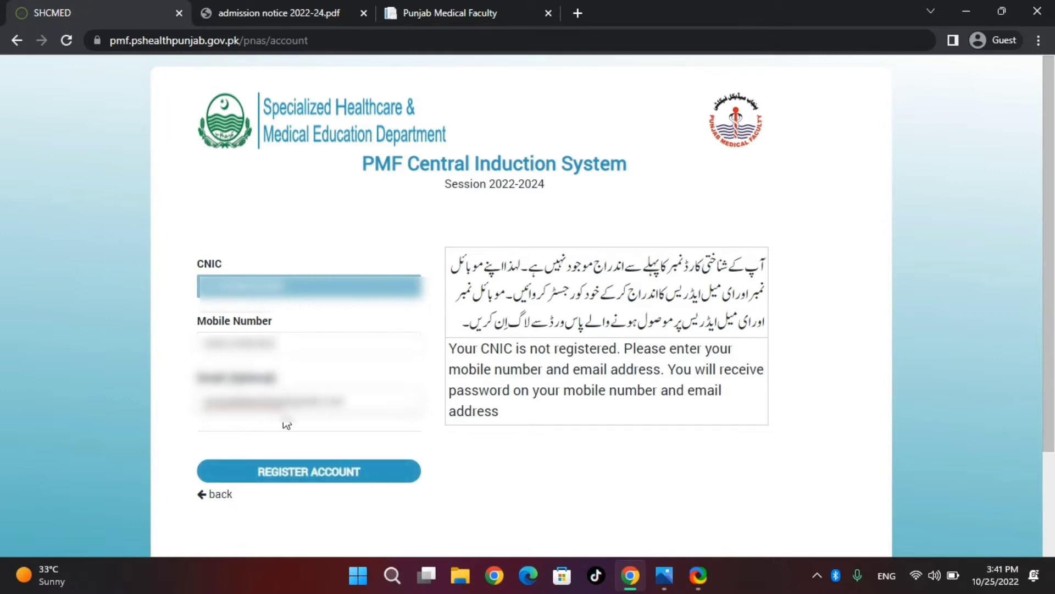
Submit the account registration, then type the account password on the login form.
{"action": "left_click", "coordinate": [302, 470]}
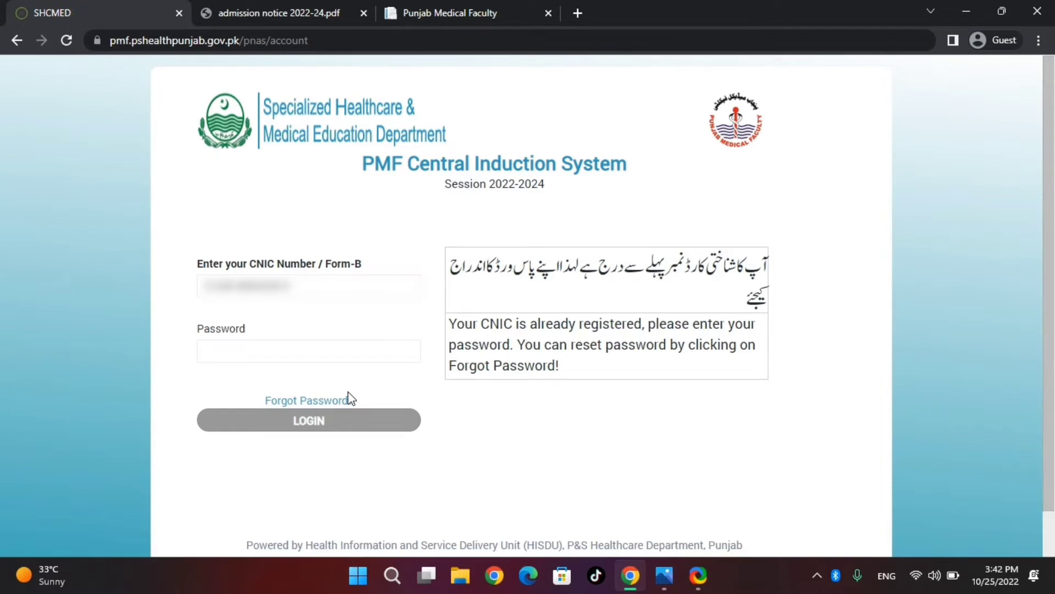
{"action": "left_click", "coordinate": [319, 353]}
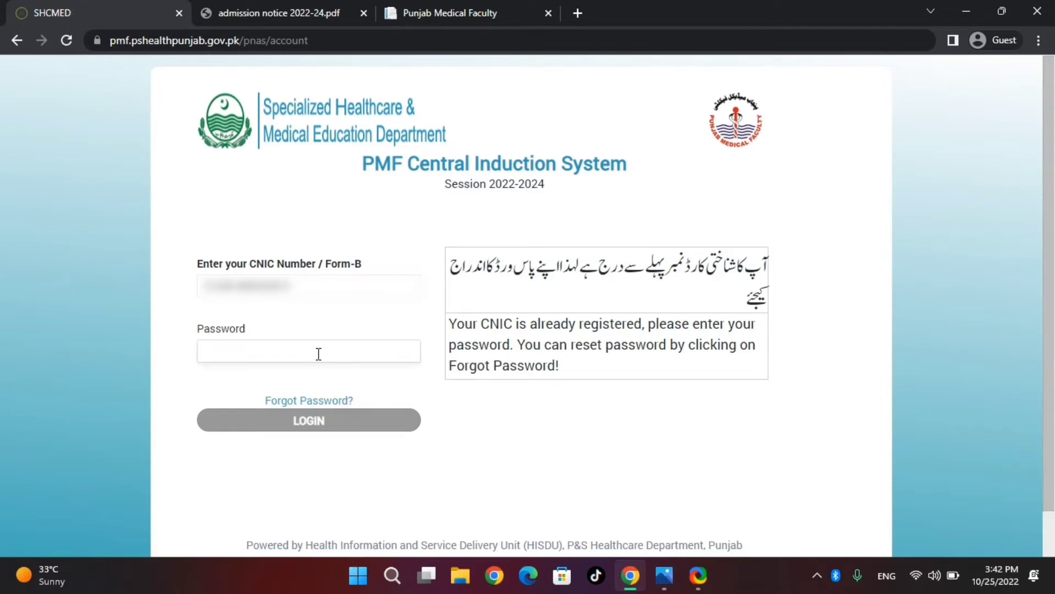
{"action": "type", "text": "*"}
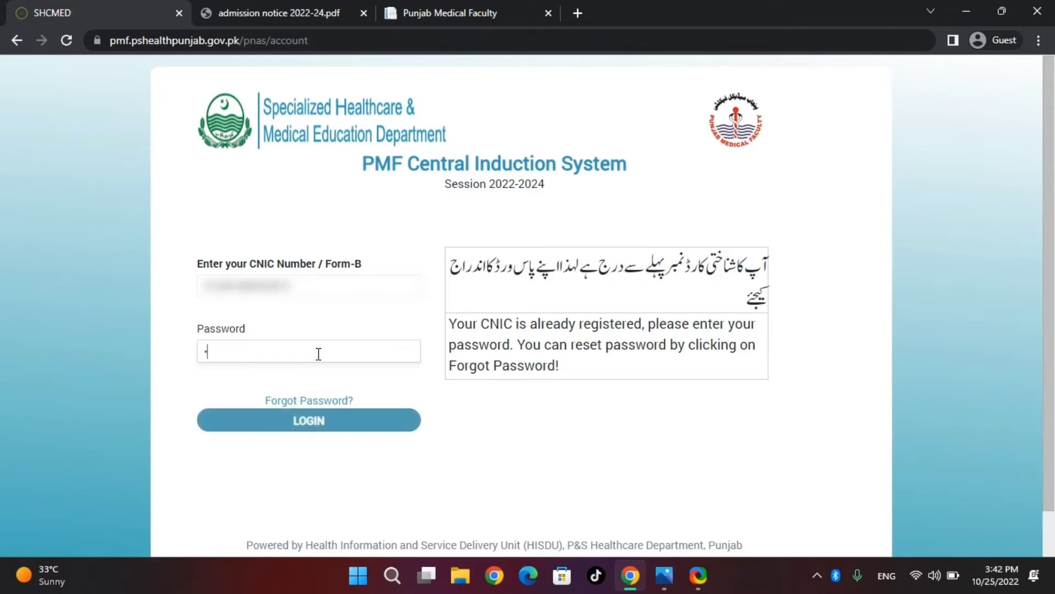
{"action": "key", "text": "BackSpace"}
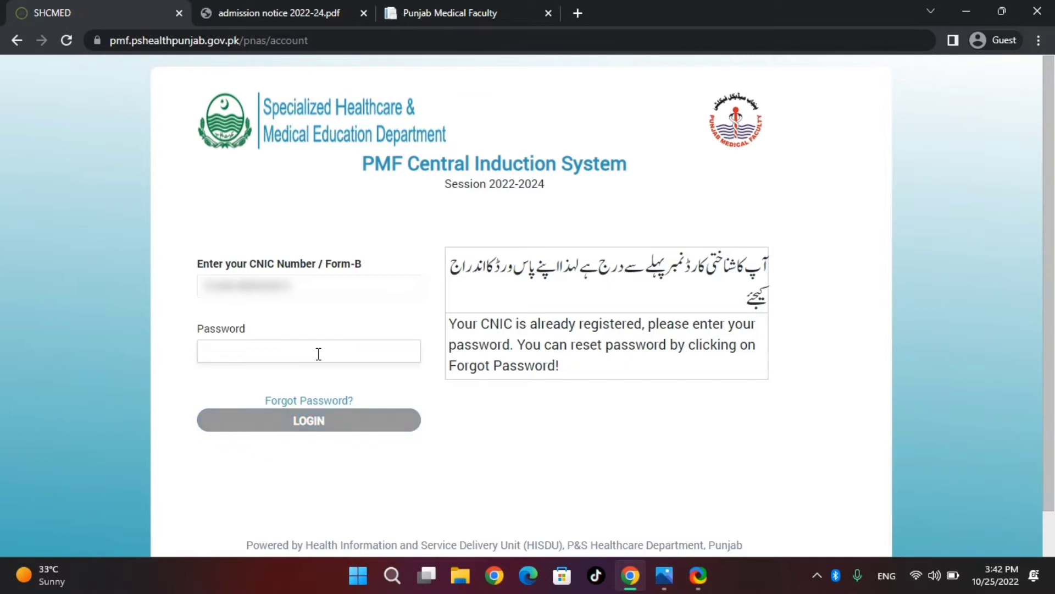
{"action": "type", "text": "**"}
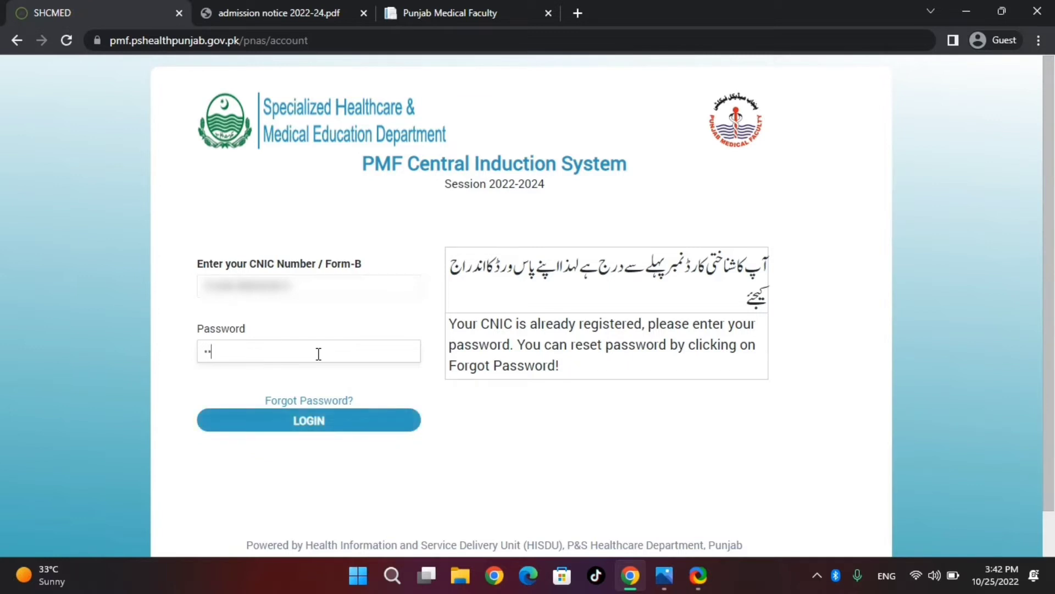
{"action": "type", "text": "**"}
Log in, then type the applicant's name and father's name into Name and S/D/W of.
{"action": "left_click", "coordinate": [300, 430]}
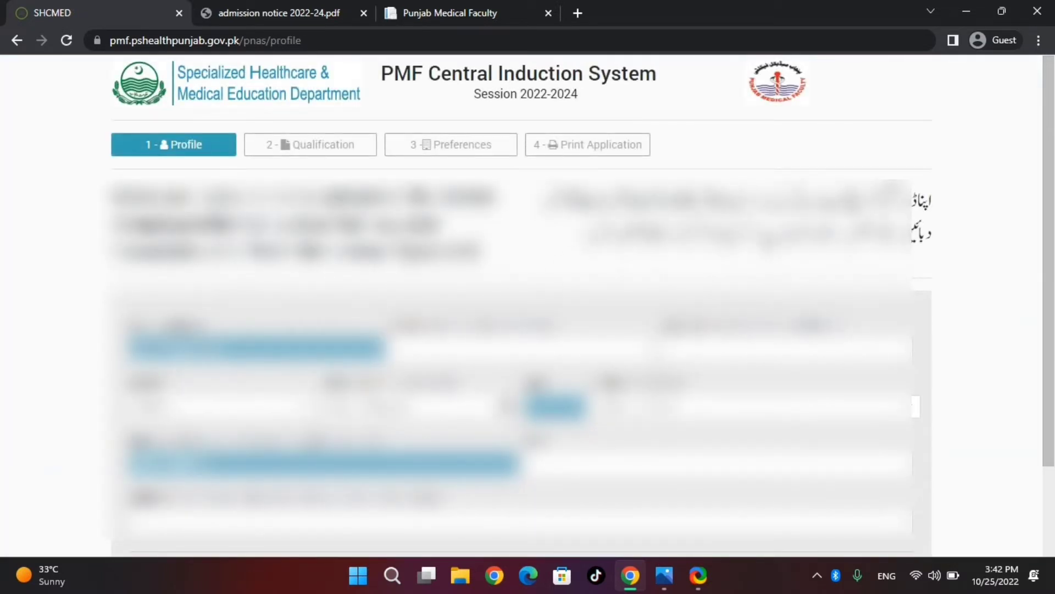
{"action": "left_click_drag", "start_coordinate": [1054, 144], "coordinate": [1051, 167]}
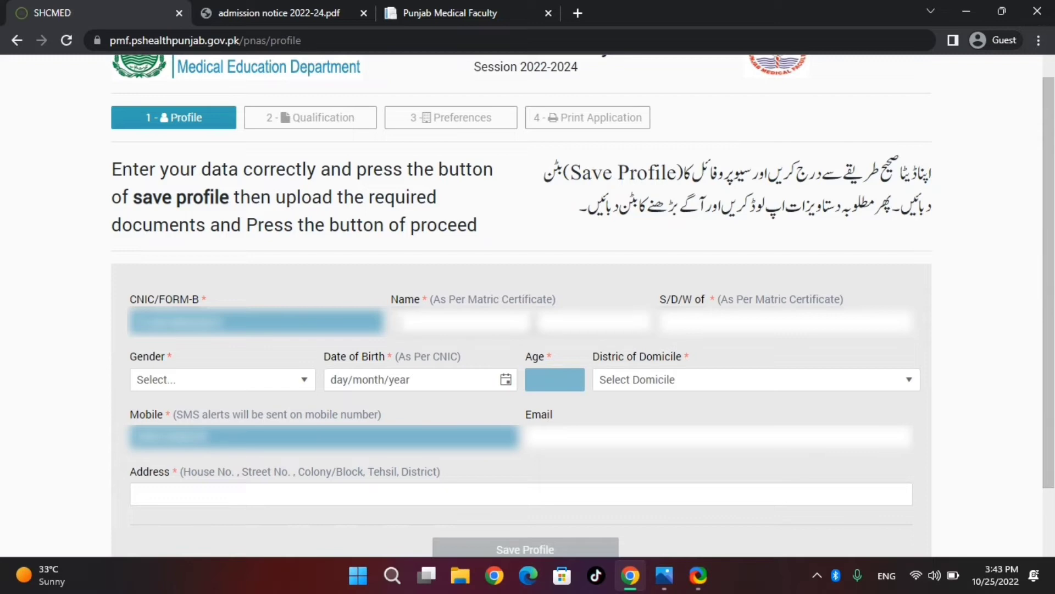
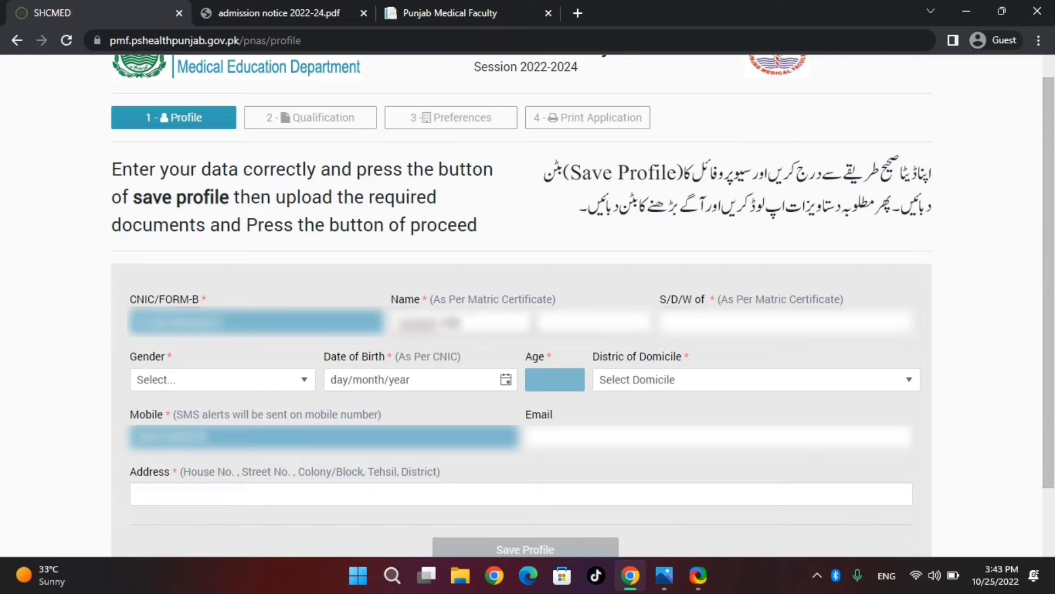
{"action": "left_click", "coordinate": [667, 323]}
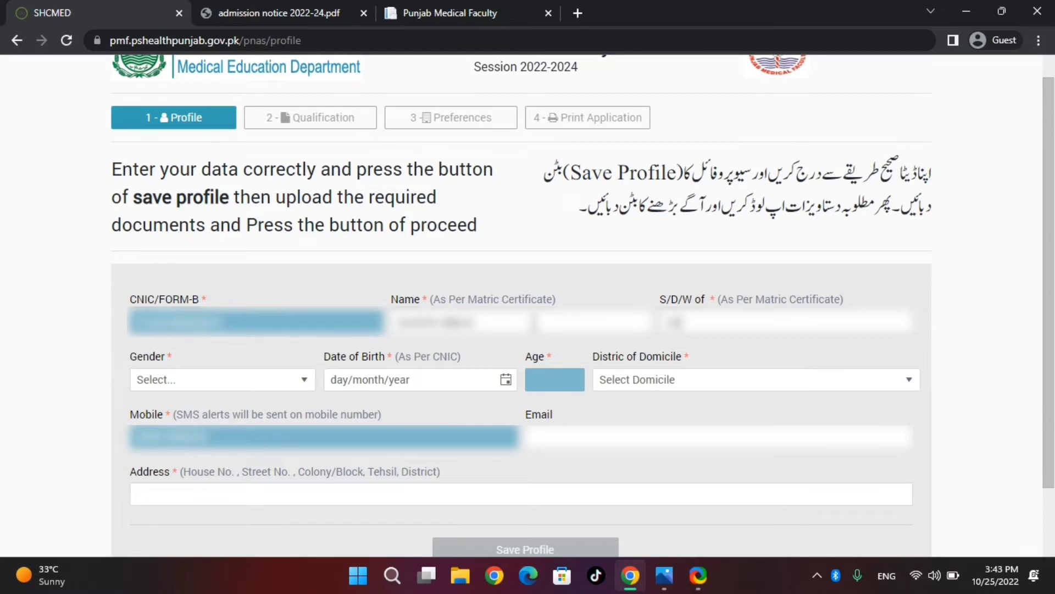
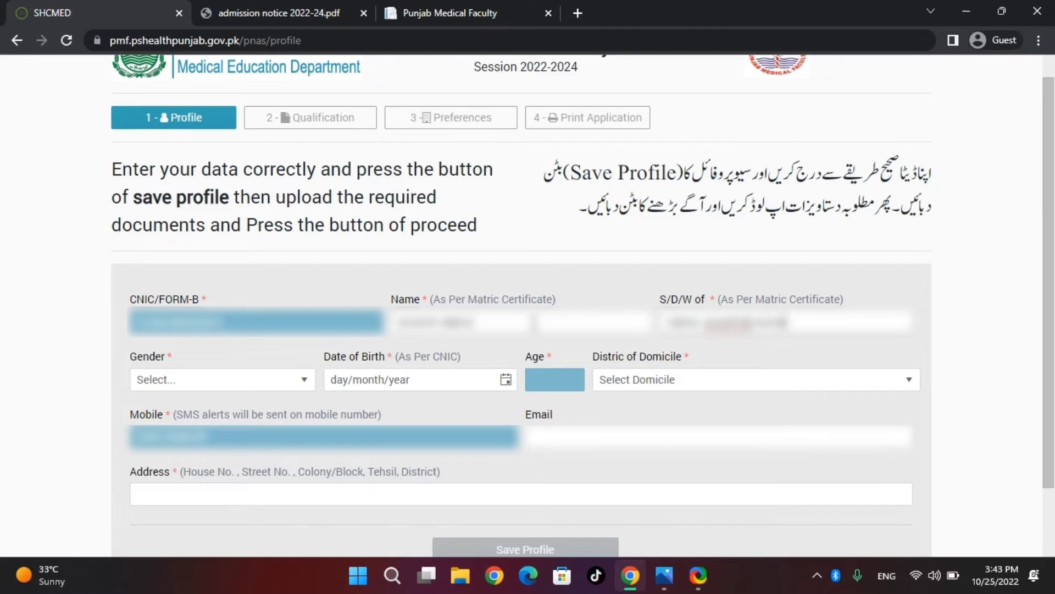
{"action": "key", "text": "Tab"}
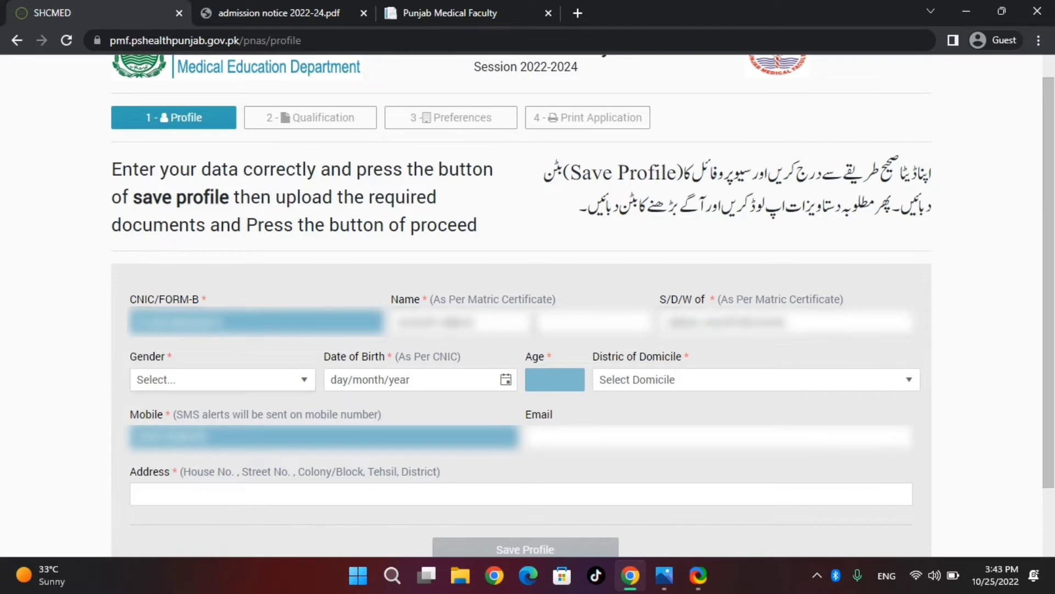
Set the gender to Male on the Profile form.
{"action": "key", "text": "Tab"}
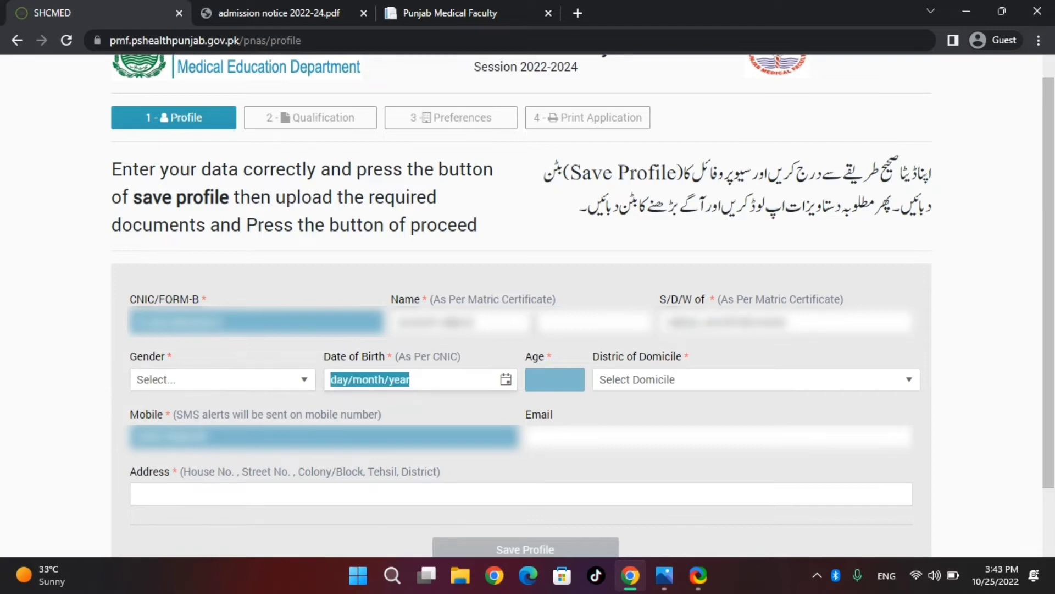
{"action": "left_click", "coordinate": [308, 381]}
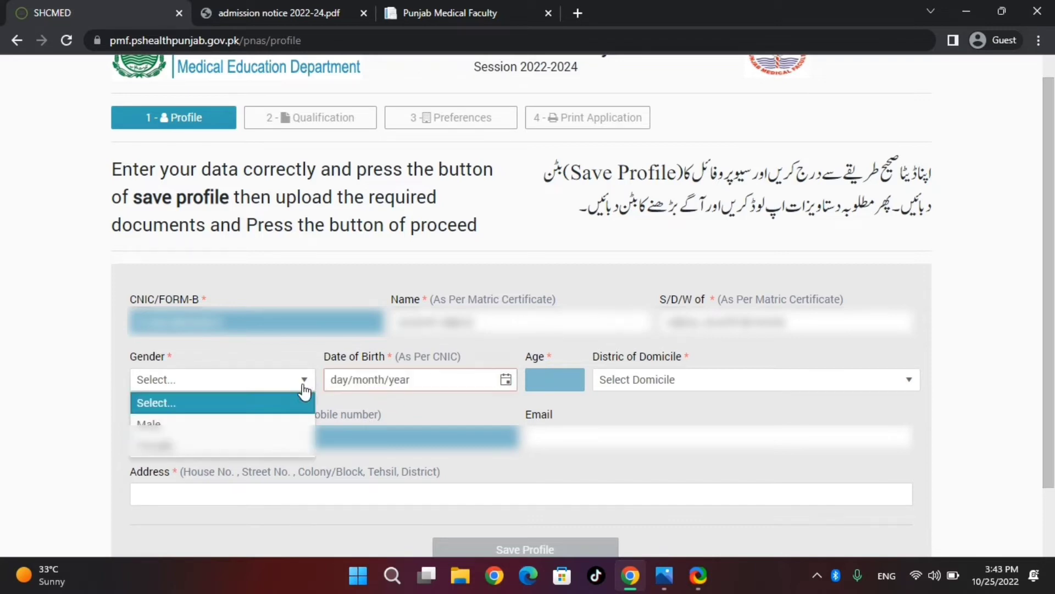
{"action": "left_click", "coordinate": [256, 423]}
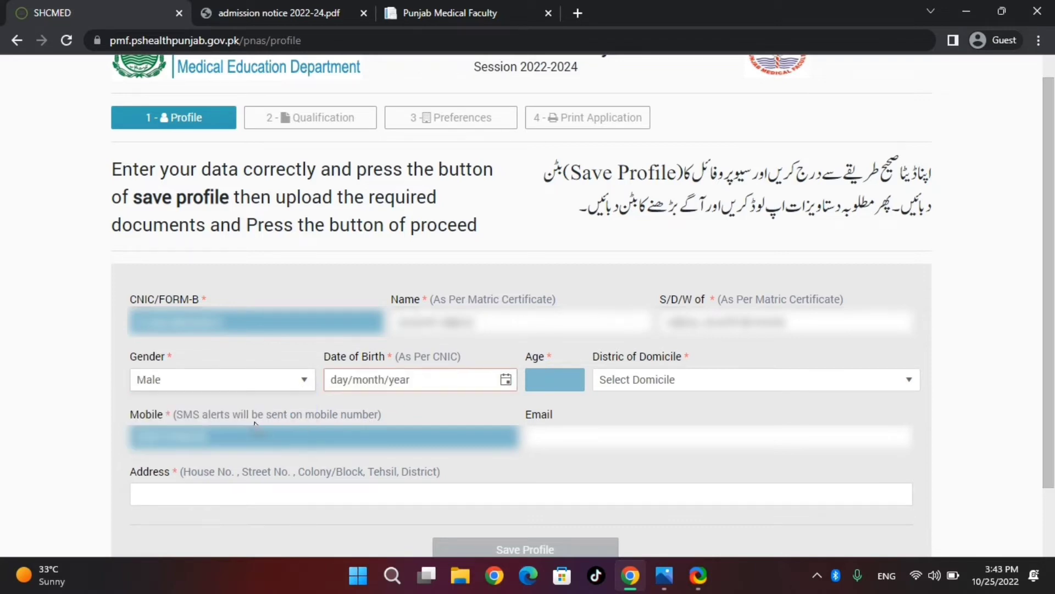
{"action": "right_click", "coordinate": [255, 422]}
{"action": "left_click", "coordinate": [212, 366]}
{"action": "left_click", "coordinate": [441, 378]}
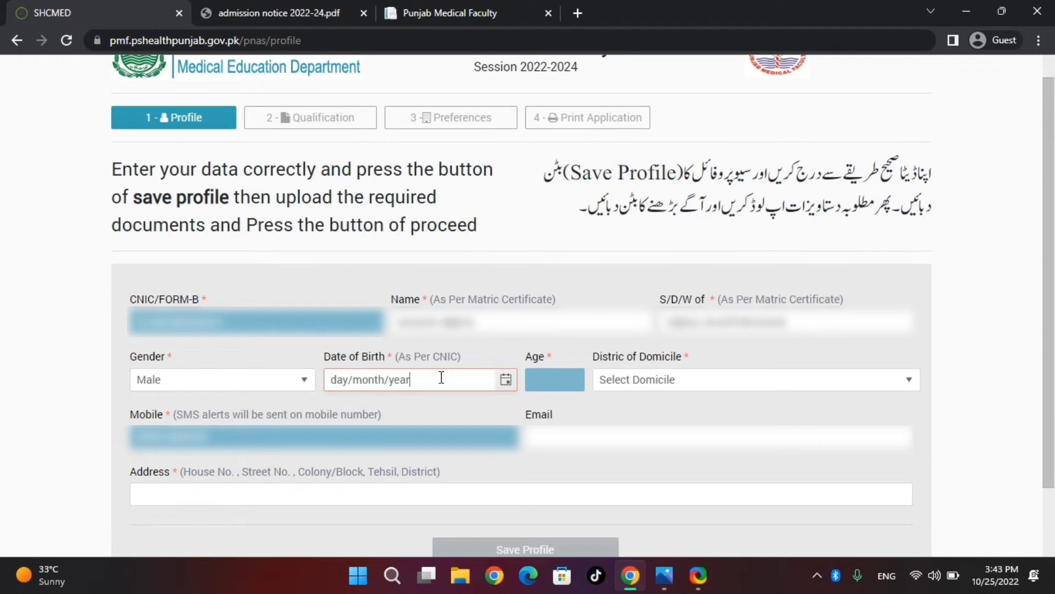
{"action": "left_click", "coordinate": [338, 379]}
{"action": "type", "text": "20/"}
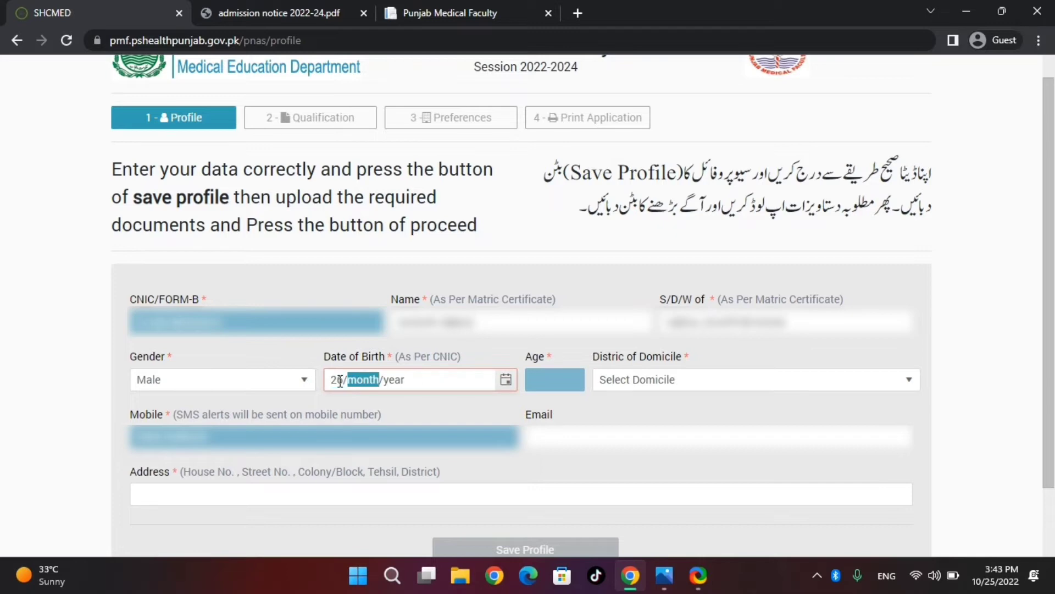
{"action": "type", "text": "02/0"}
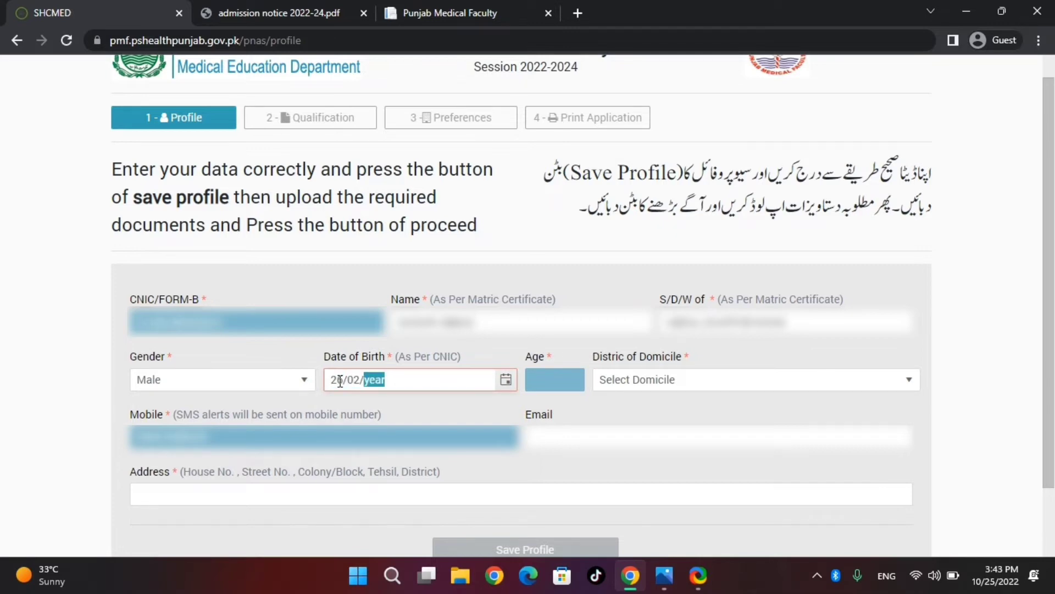
{"action": "type", "text": "198"}
{"action": "key", "text": "BackSpace"}
{"action": "type", "text": "9"}
{"action": "key", "text": "Left"}
{"action": "type", "text": "02/1998"}
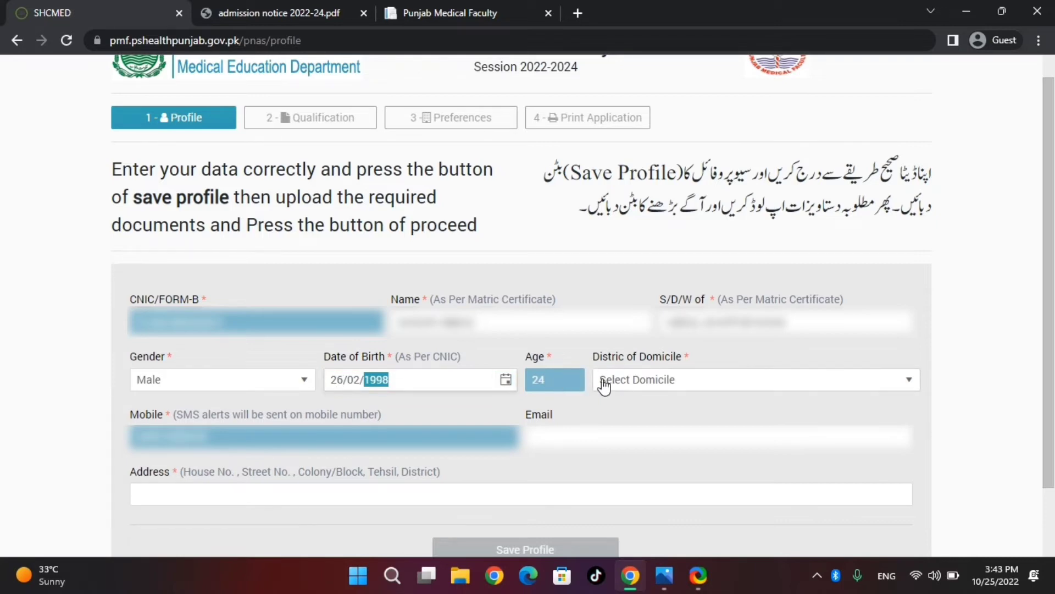
{"action": "left_click", "coordinate": [671, 386]}
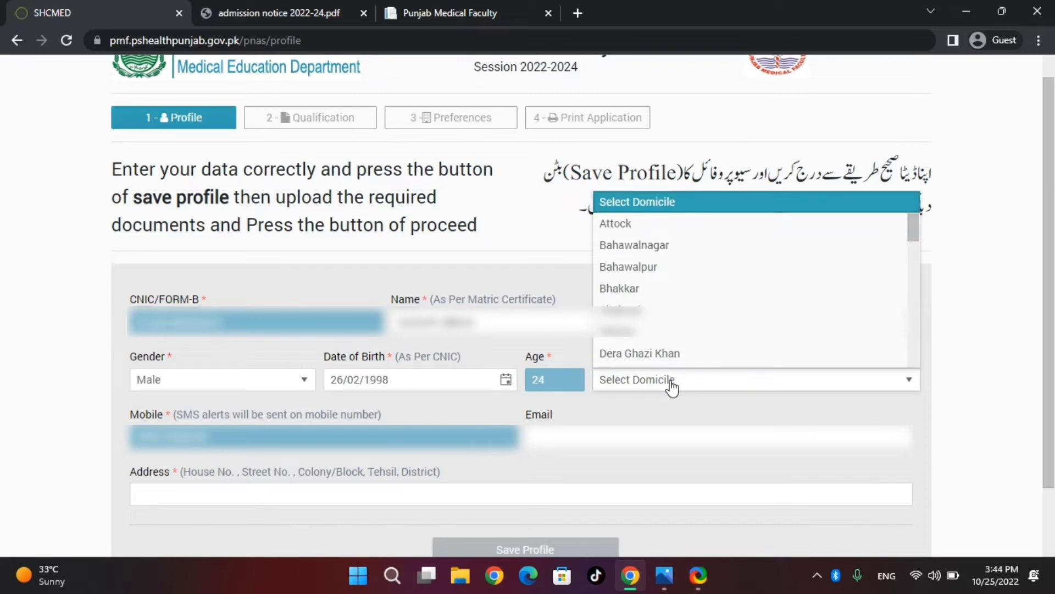
{"action": "left_click", "coordinate": [668, 282]}
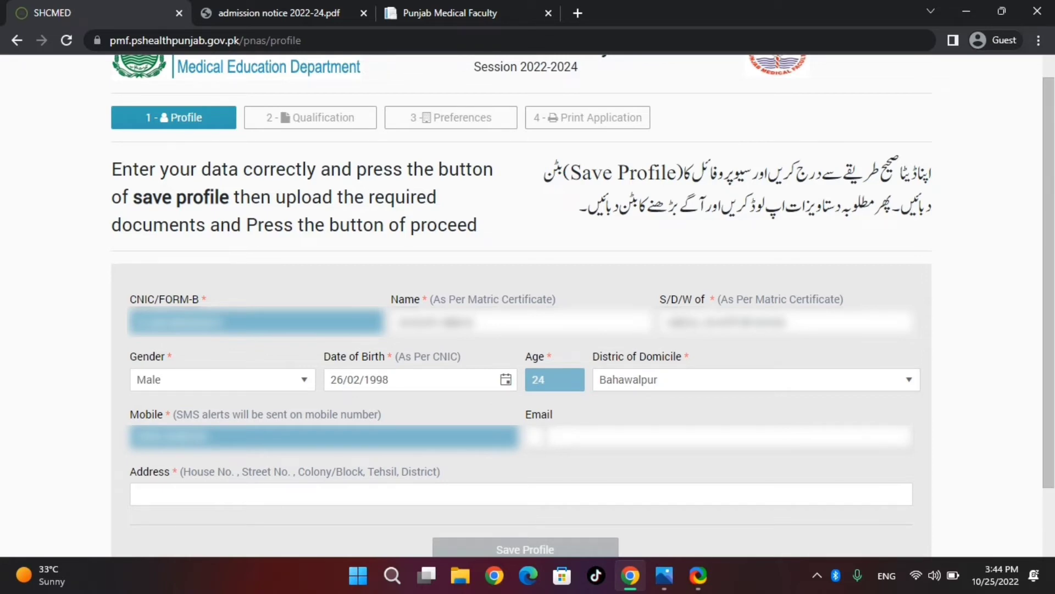
Fill in the applicant's e-mail address and home address.
{"action": "type", "text": "sm***********"}
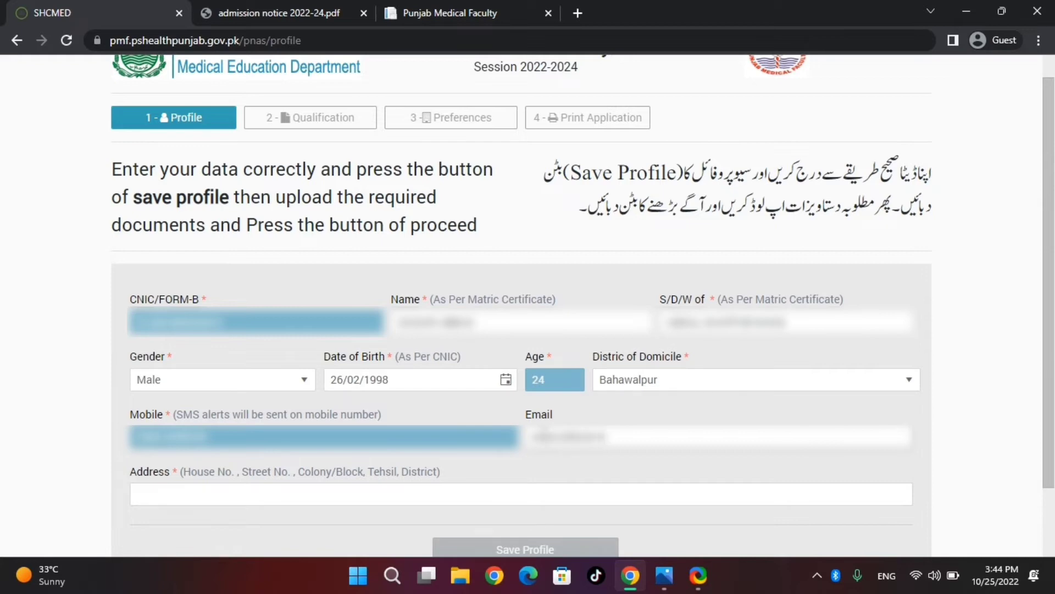
{"action": "type", "text": "**********"}
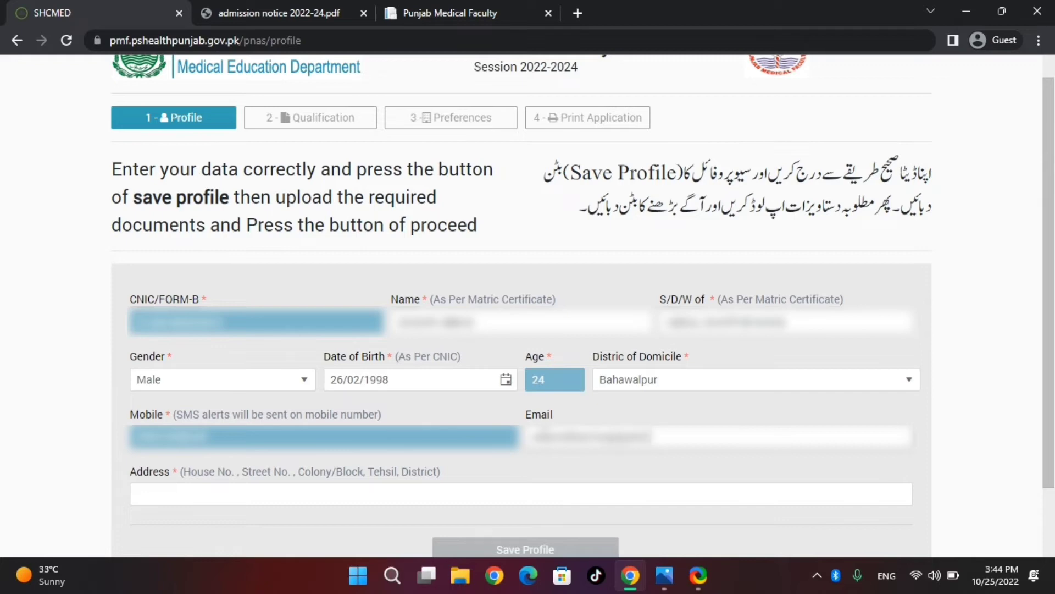
{"action": "type", "text": "**"}
{"action": "key", "text": "Tab"}
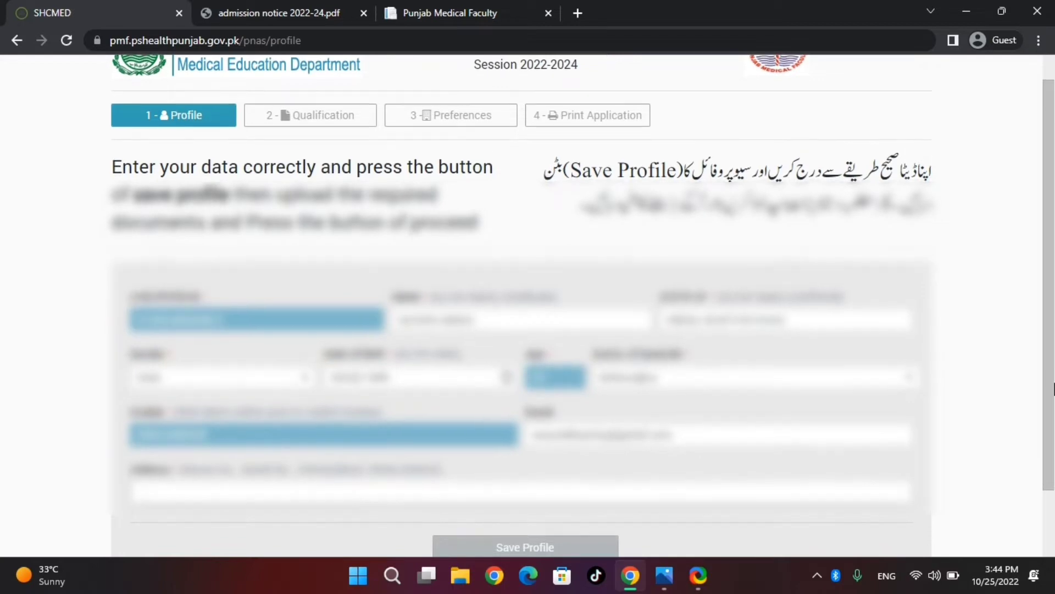
{"action": "scroll", "coordinate": [811, 460], "scroll_direction": "down", "scroll_amount": 2}
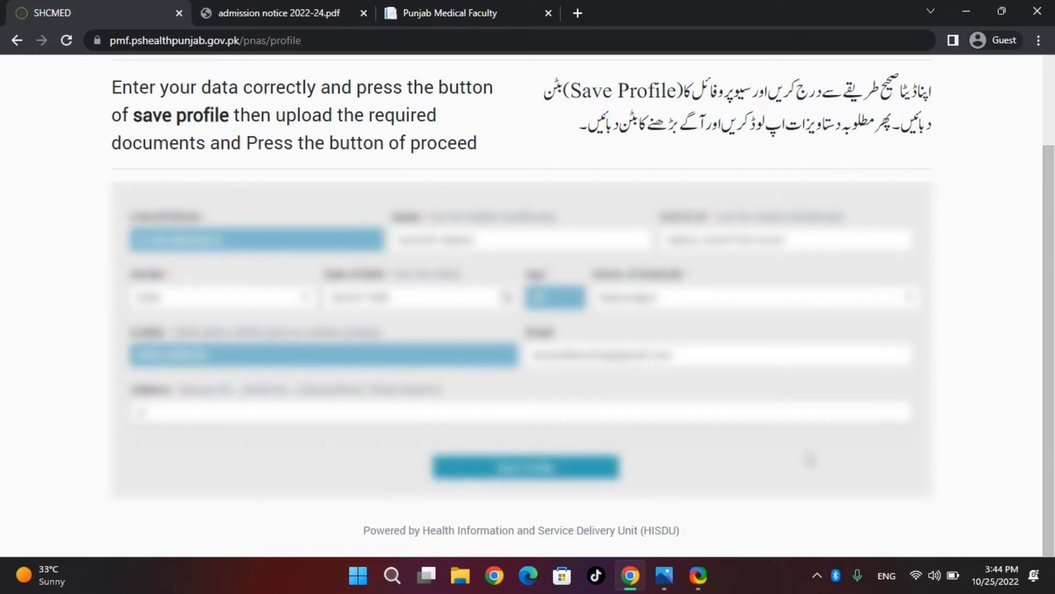
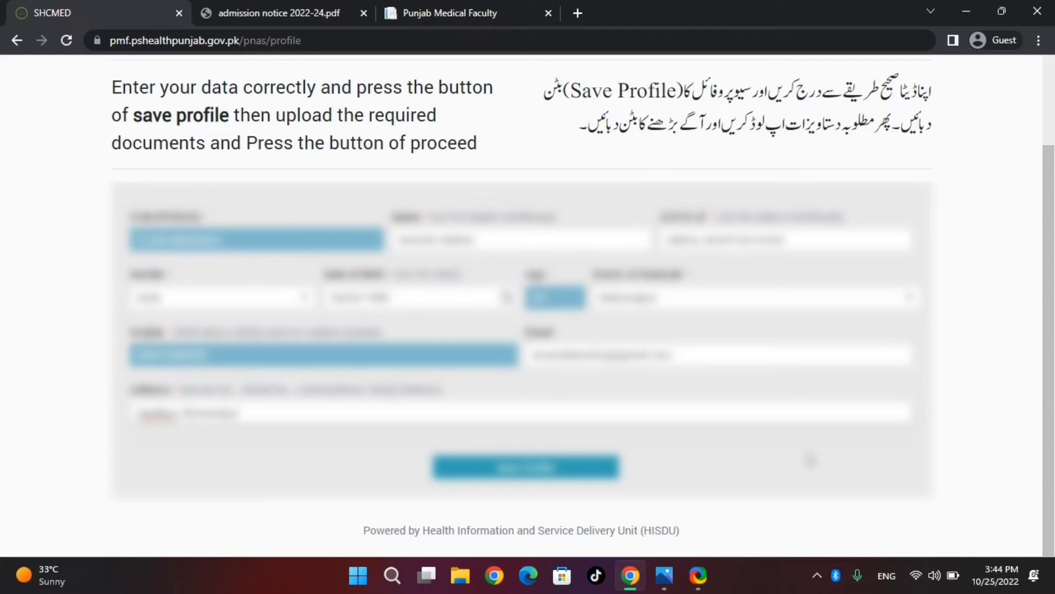
{"action": "type", "text": " P"}
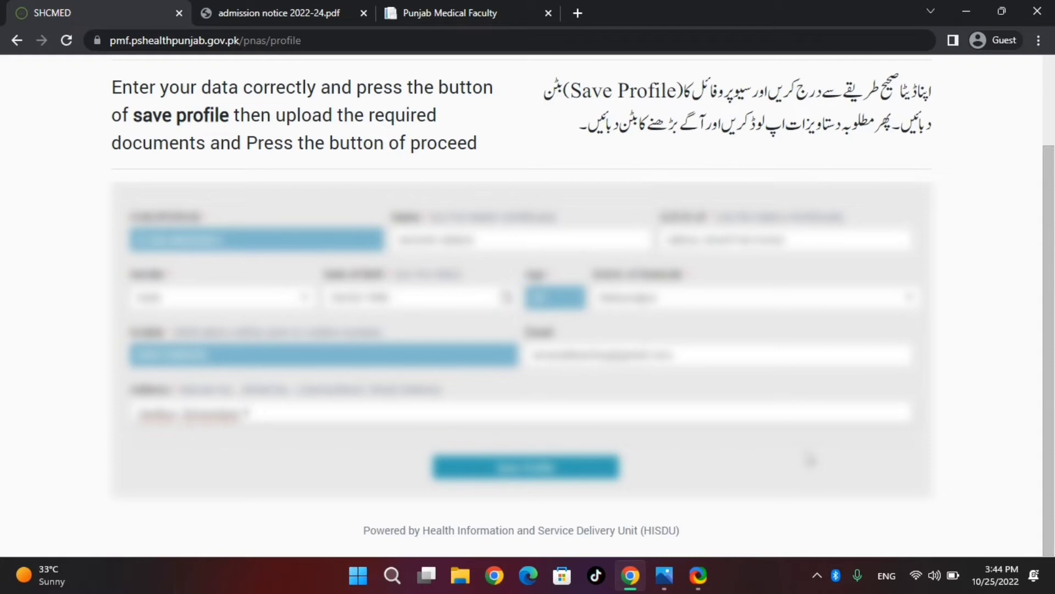
{"action": "type", "text": "unj"}
{"action": "key", "text": "BackSpace"}
{"action": "key", "text": "BackSpace"}
{"action": "key", "text": "BackSpace"}
{"action": "key", "text": "BackSpace"}
{"action": "type", "text": "631000"}
{"action": "scroll", "coordinate": [1052, 409], "scroll_direction": "up", "scroll_amount": 1}
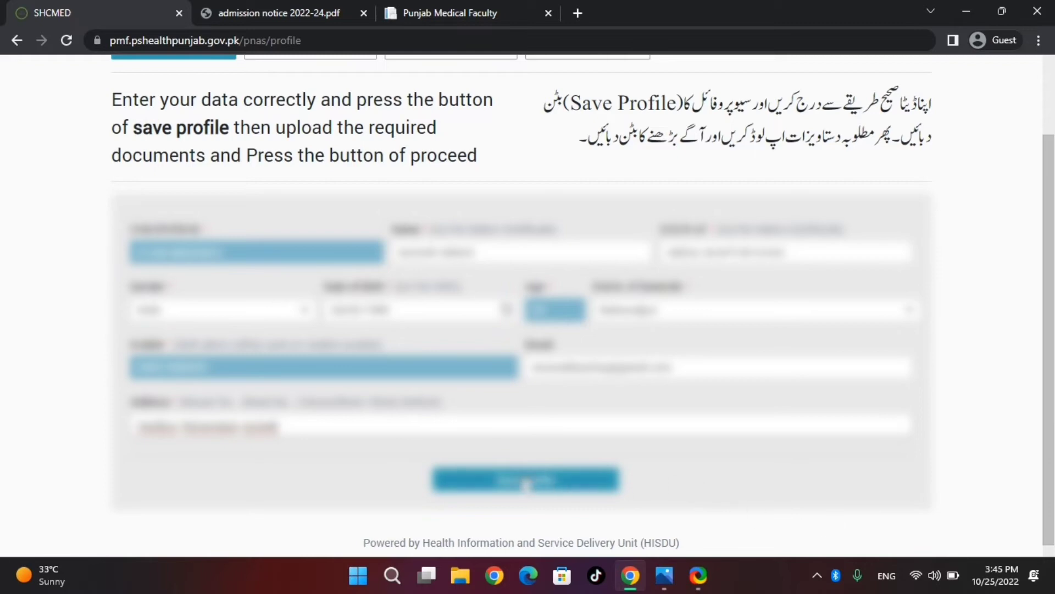
Save the profile, acknowledge 'Profile Data Saved Successfully', and scroll down to Required Documents.
{"action": "left_click", "coordinate": [539, 482]}
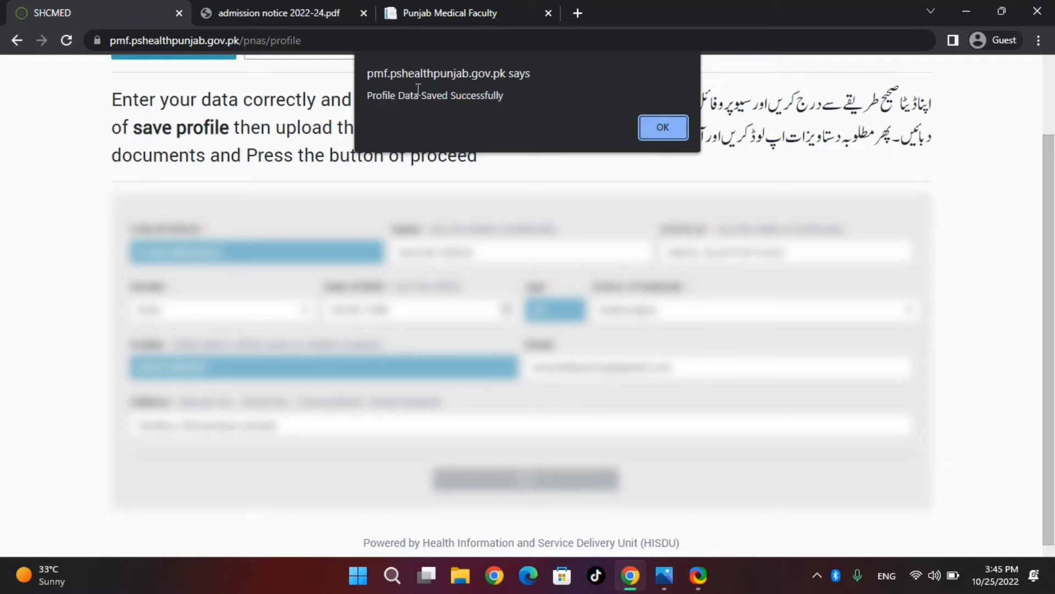
{"action": "left_click", "coordinate": [662, 128]}
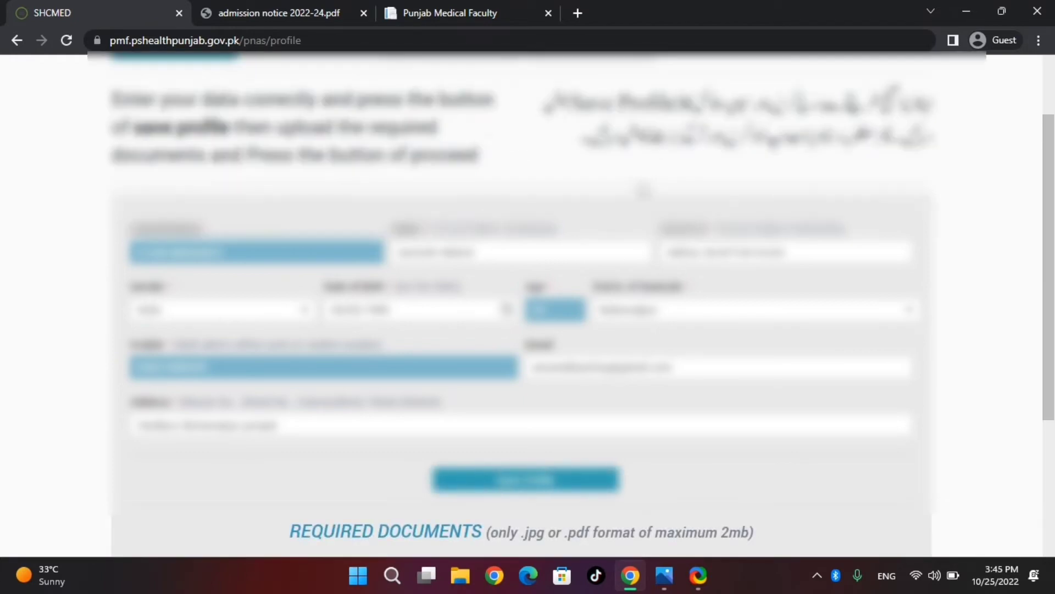
{"action": "scroll", "coordinate": [1053, 340], "scroll_direction": "down", "scroll_amount": 4}
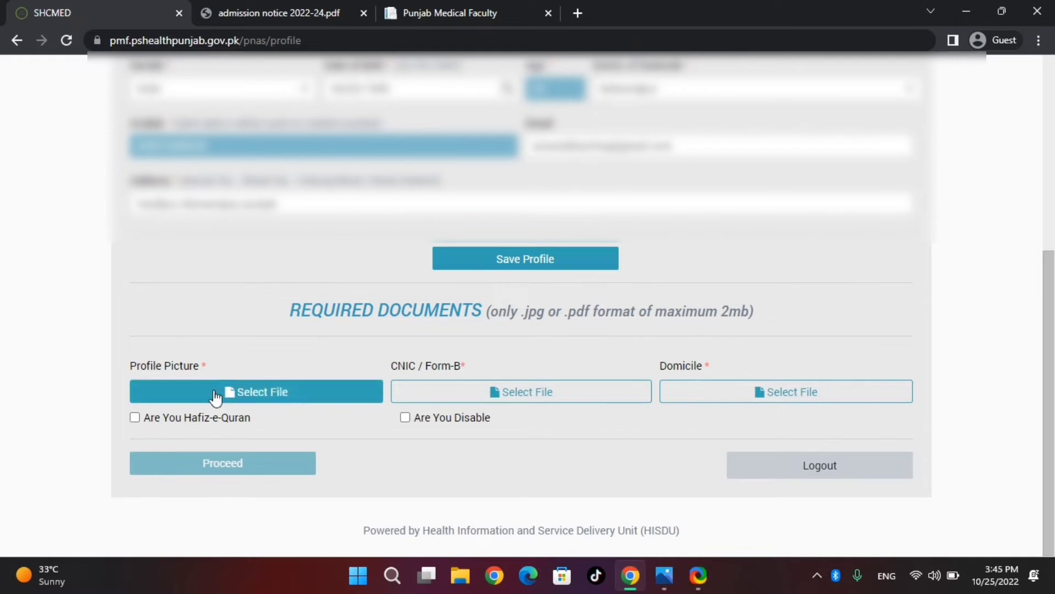
Locate the document images in the New folder on the desktop.
{"action": "left_click", "coordinate": [262, 395]}
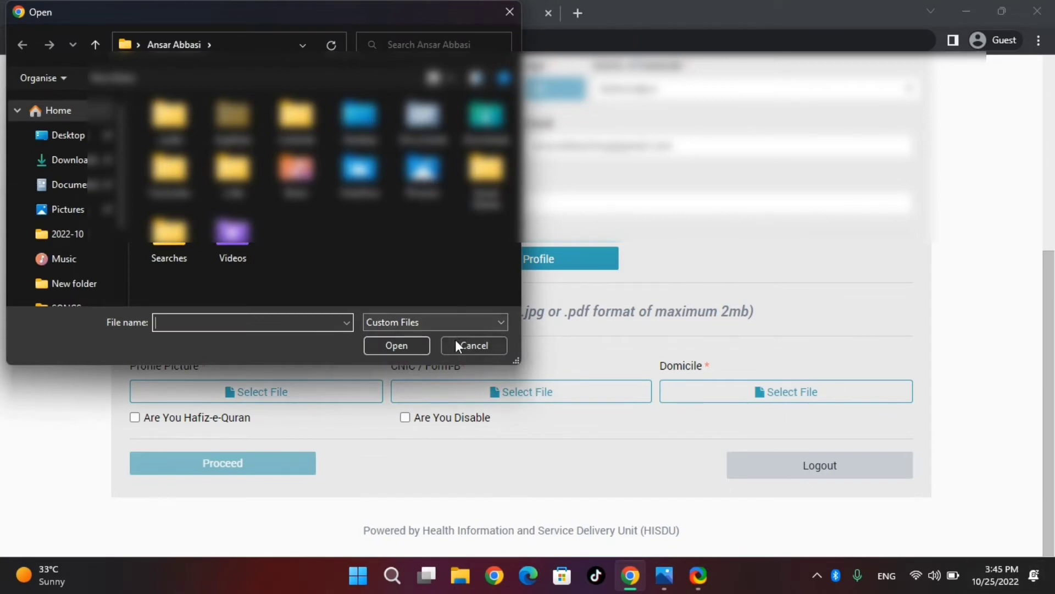
{"action": "left_click", "coordinate": [456, 344]}
{"action": "left_click", "coordinate": [630, 575]}
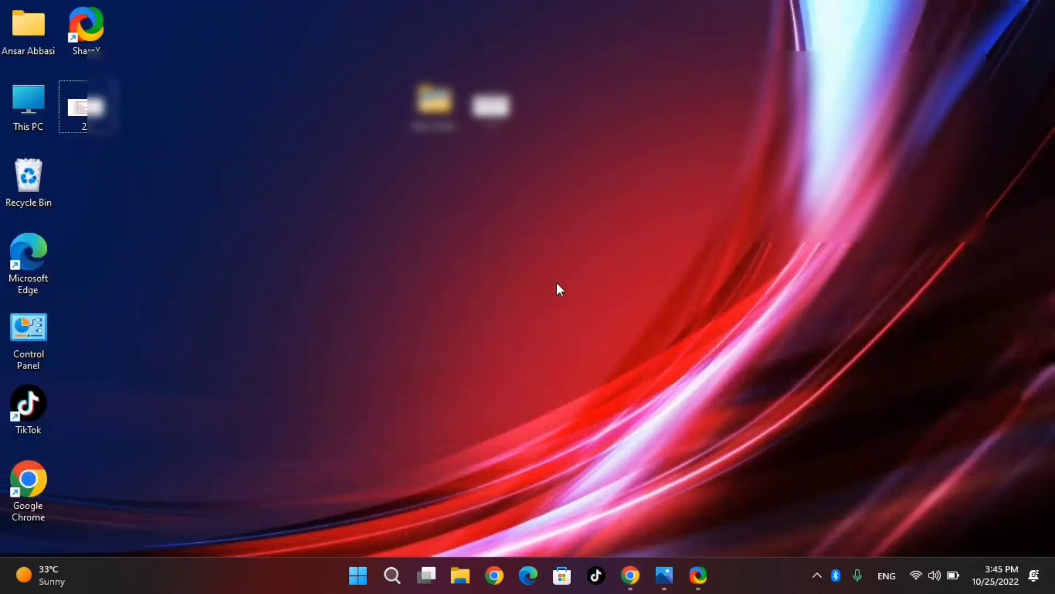
{"action": "left_click", "coordinate": [435, 104]}
{"action": "double_click", "coordinate": [435, 105]}
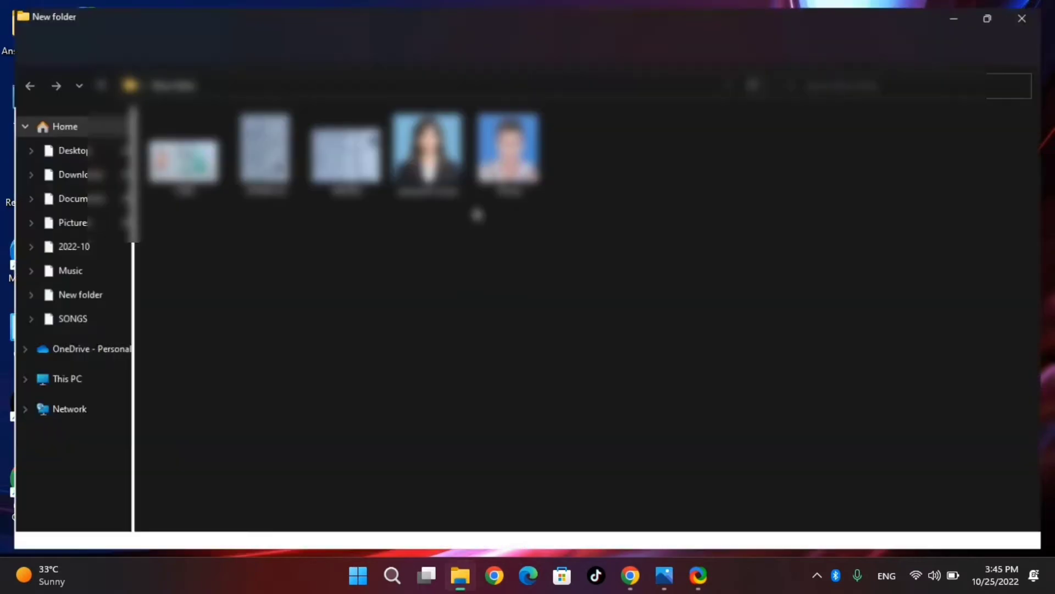
{"action": "left_click", "coordinate": [1038, 7]}
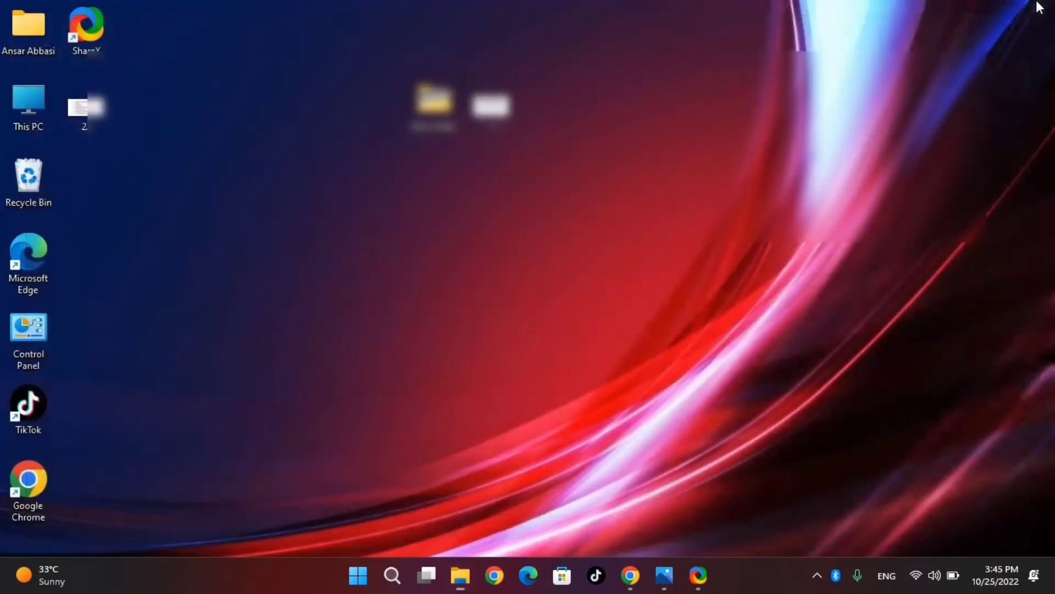
{"action": "left_click", "coordinate": [631, 575]}
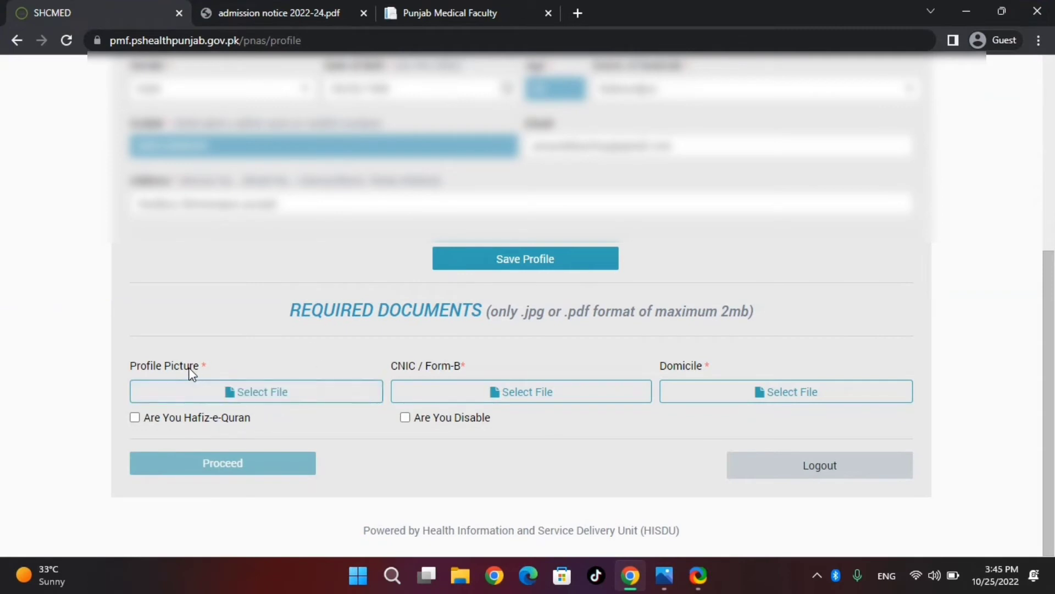
Choose the Photo file from Desktop's New folder as the profile picture.
{"action": "left_click", "coordinate": [222, 394]}
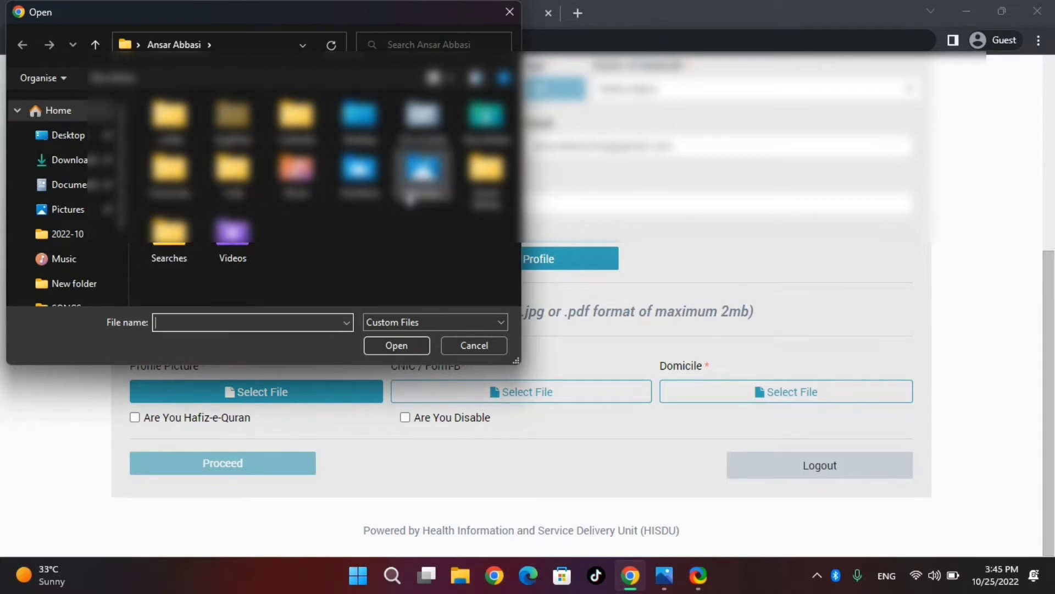
{"action": "left_click", "coordinate": [67, 137]}
{"action": "double_click", "coordinate": [182, 135]}
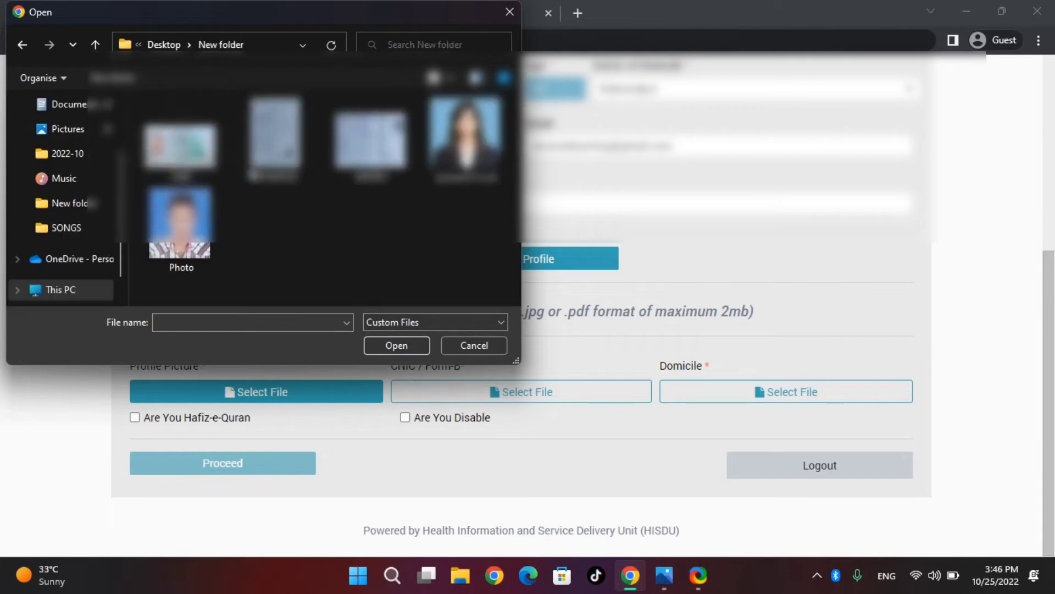
{"action": "left_click", "coordinate": [217, 250]}
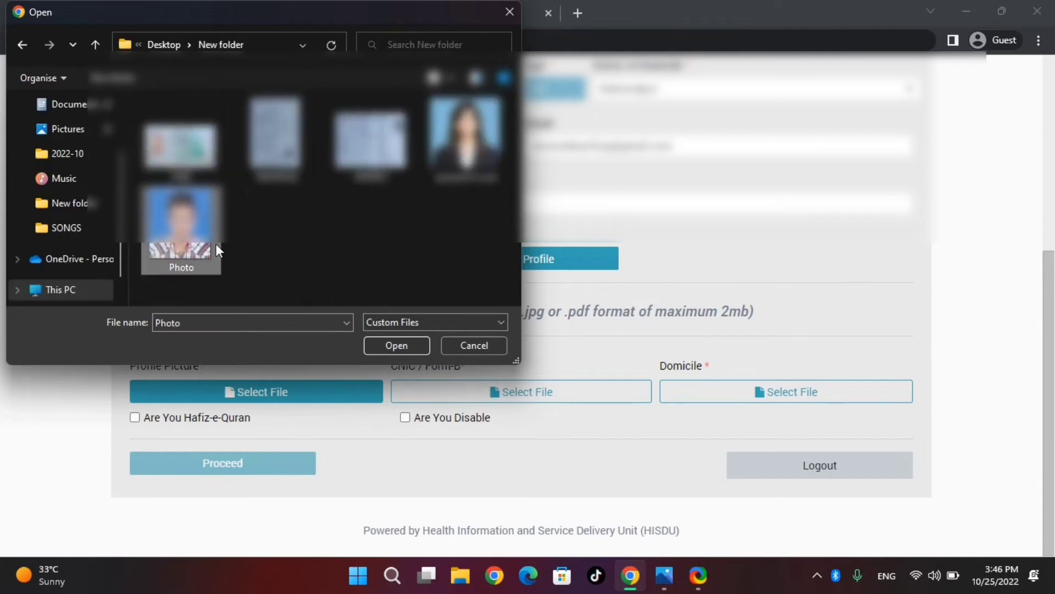
{"action": "left_click", "coordinate": [396, 346]}
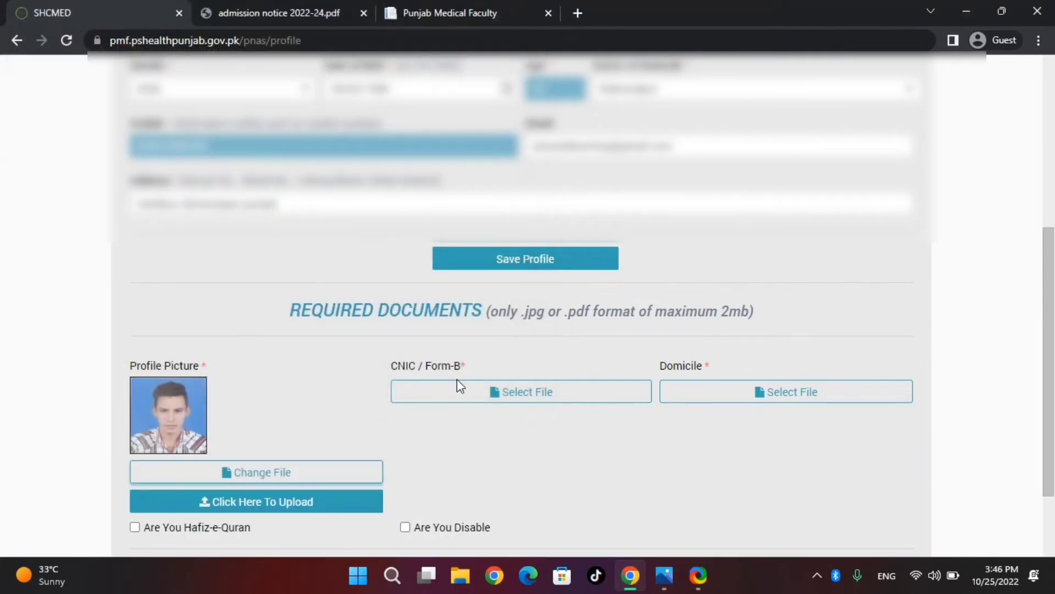
Choose the CNIC image for CNIC / Form-B and the DOMICILE scan for Domicile.
{"action": "left_click", "coordinate": [444, 388]}
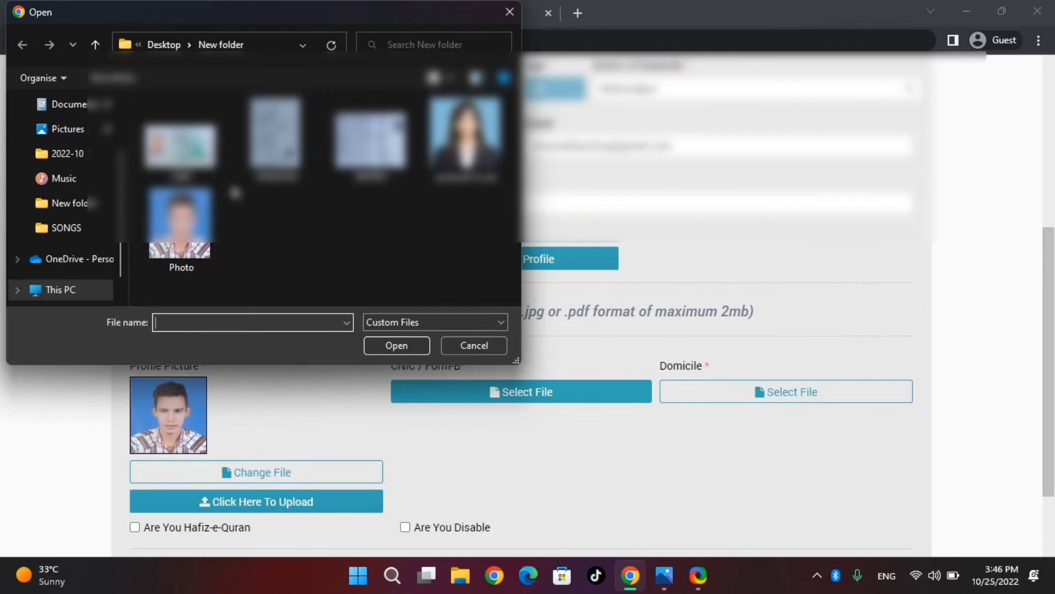
{"action": "left_click", "coordinate": [182, 143]}
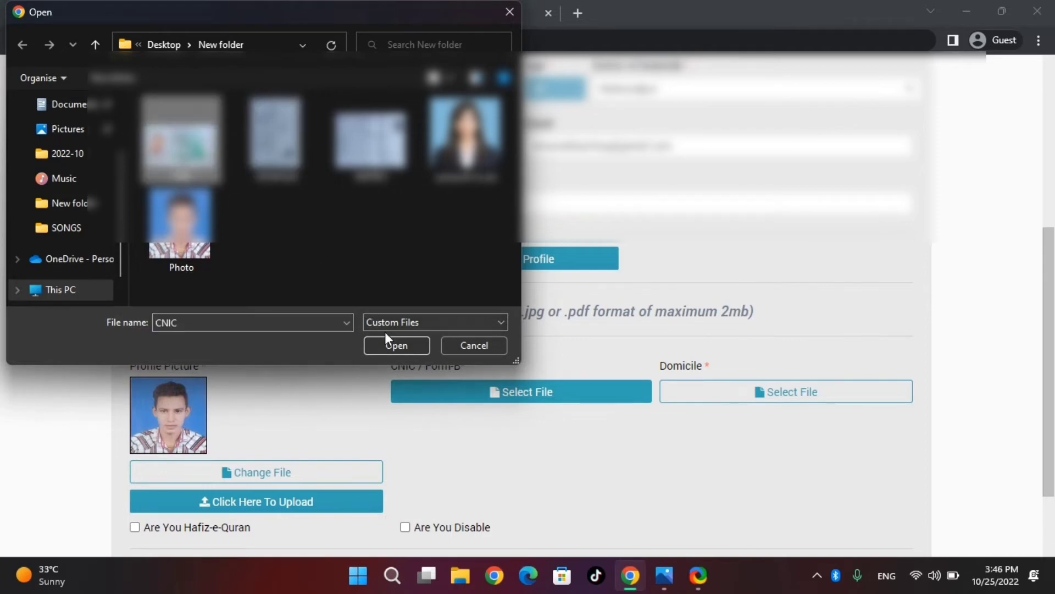
{"action": "left_click", "coordinate": [397, 343]}
{"action": "left_click", "coordinate": [696, 397]}
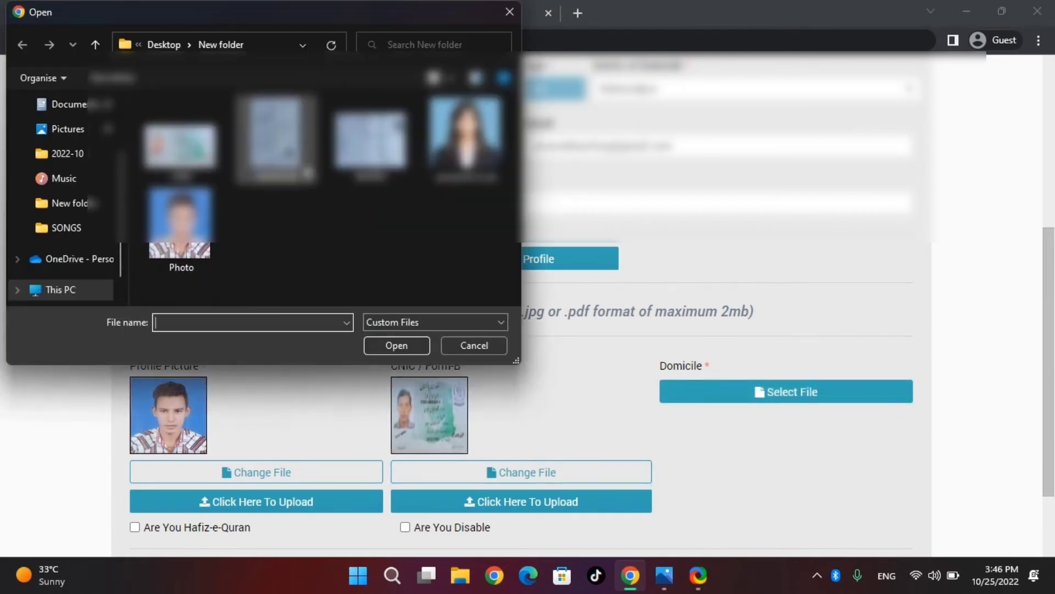
{"action": "left_click", "coordinate": [276, 138]}
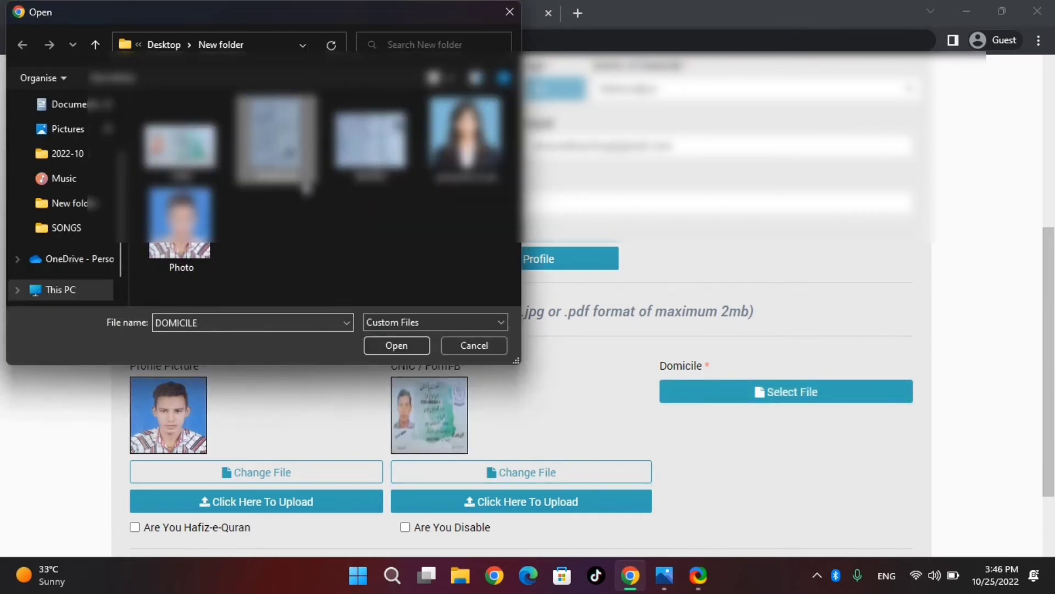
{"action": "left_click", "coordinate": [392, 346]}
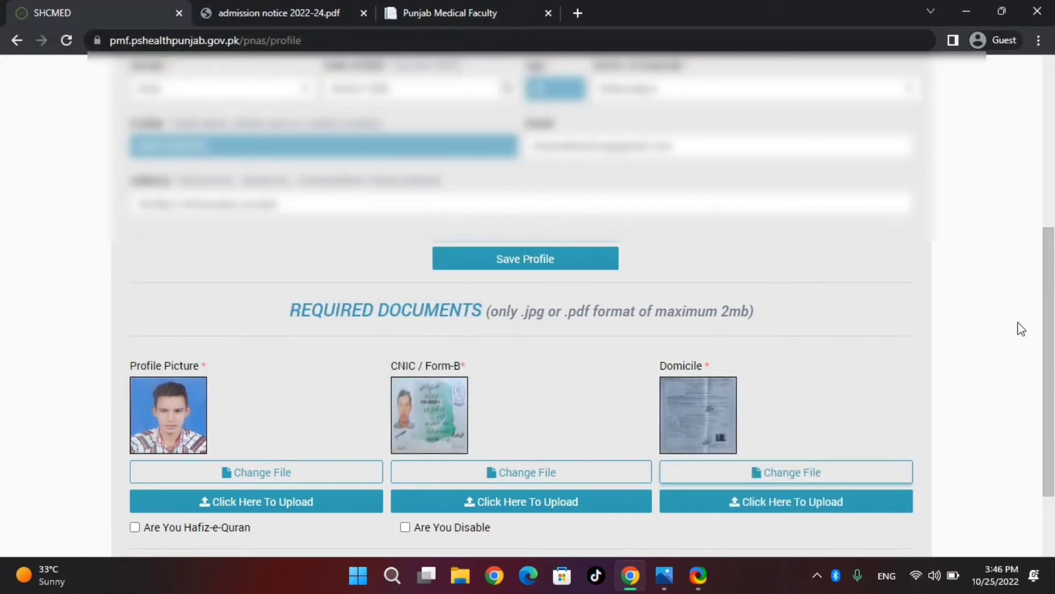
Upload the profile picture; the CNIC / Form-B upload is rejected as larger than 2 MB.
{"action": "scroll", "coordinate": [1053, 401], "scroll_direction": "down", "scroll_amount": 2}
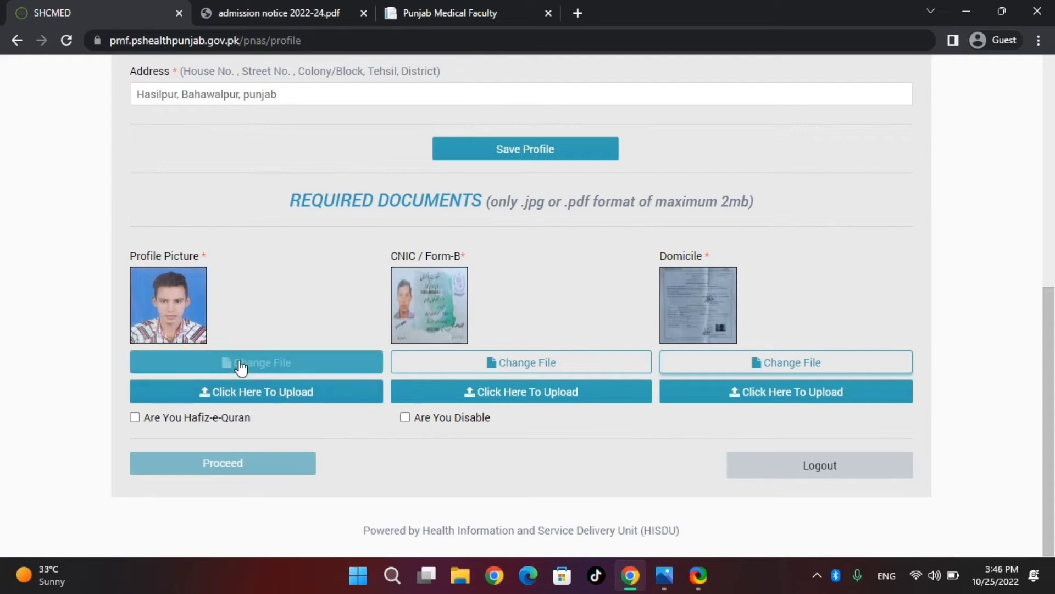
{"action": "left_click", "coordinate": [223, 394]}
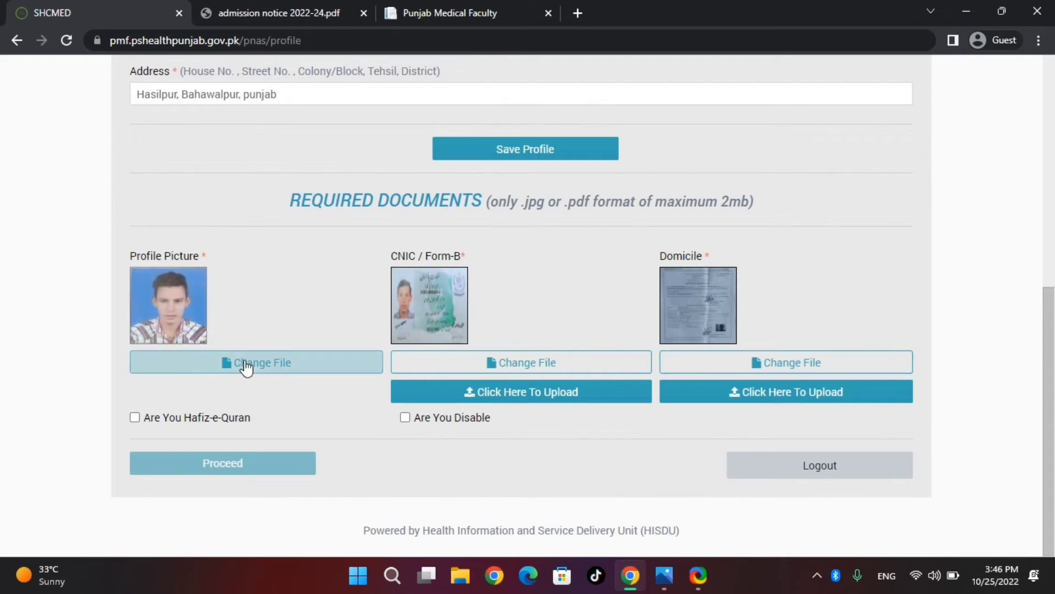
{"action": "left_click", "coordinate": [456, 393]}
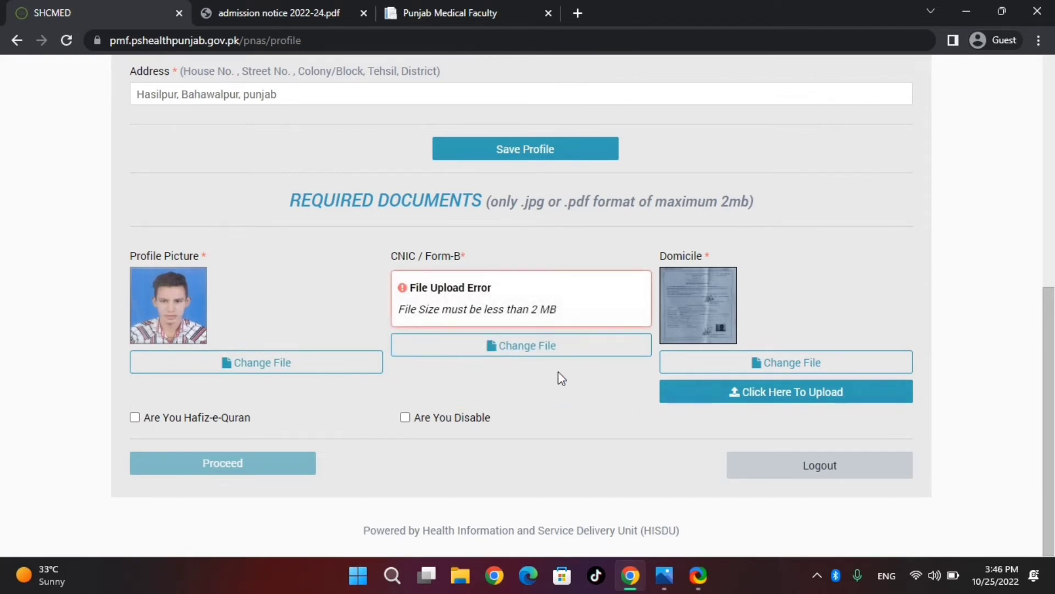
Recheck the document images in the New folder, then upload the CNIC / Form-B and Domicile files.
{"action": "left_click", "coordinate": [526, 342]}
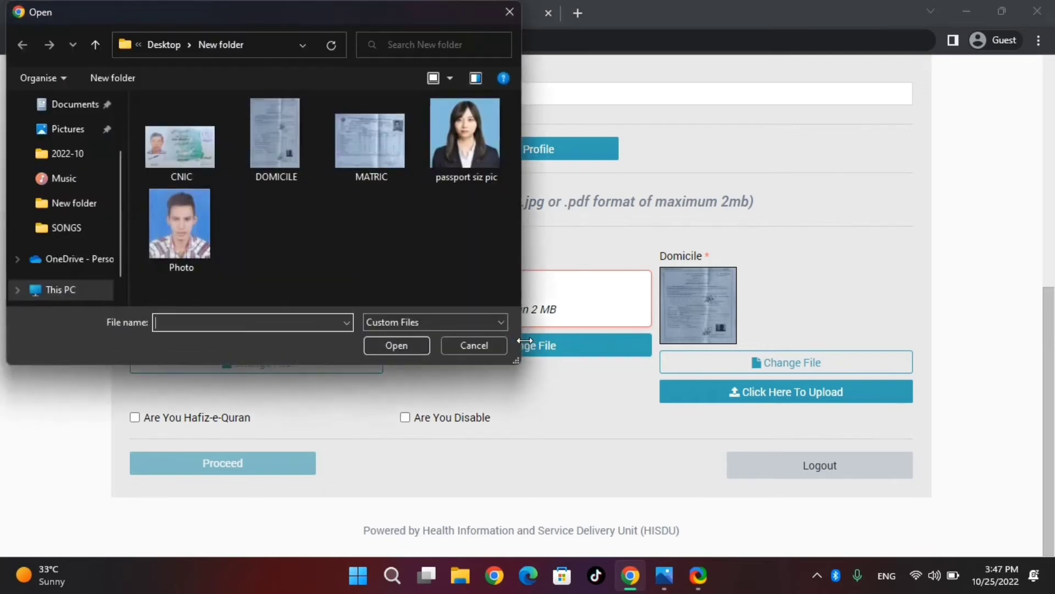
{"action": "left_click", "coordinate": [495, 347]}
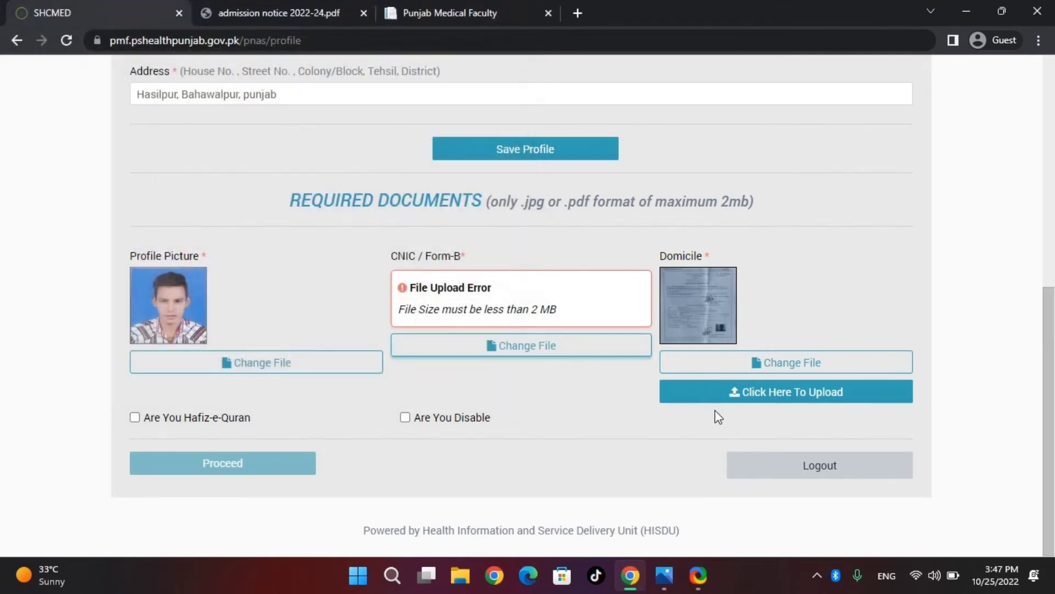
{"action": "key", "text": "super+d"}
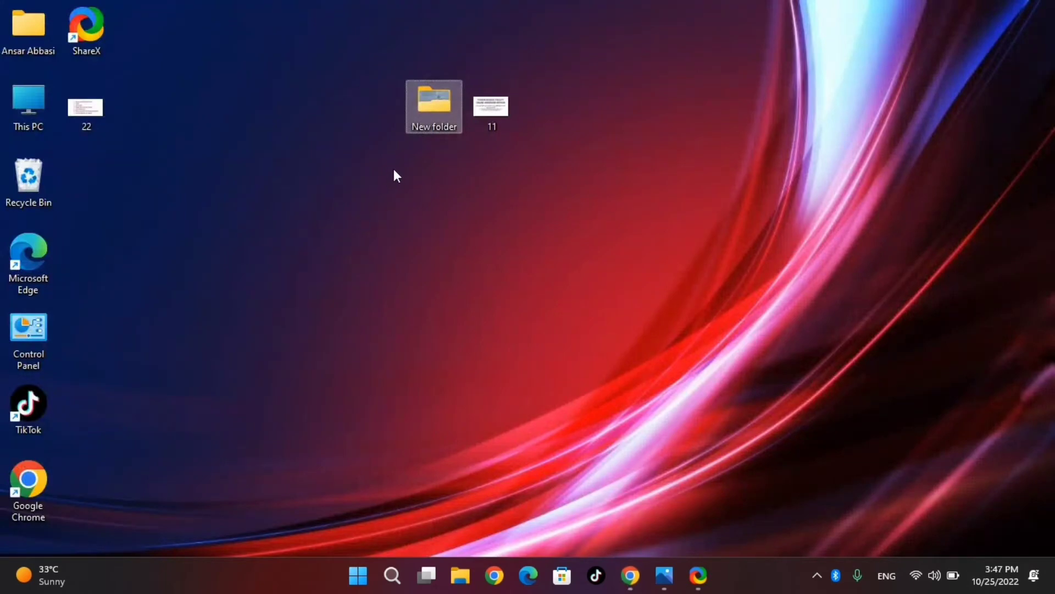
{"action": "double_click", "coordinate": [444, 110]}
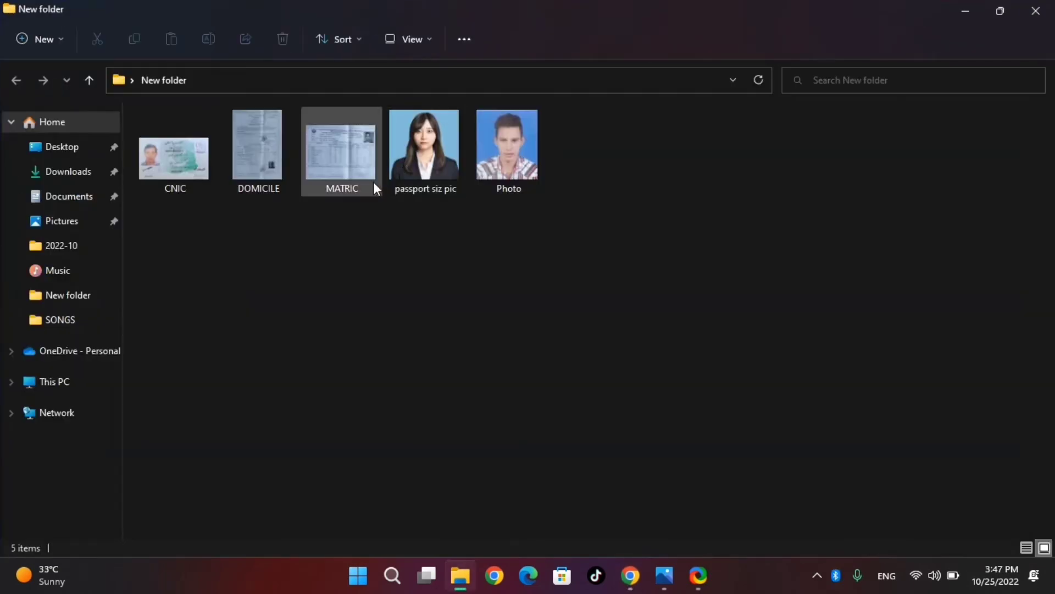
{"action": "left_click", "coordinate": [266, 166]}
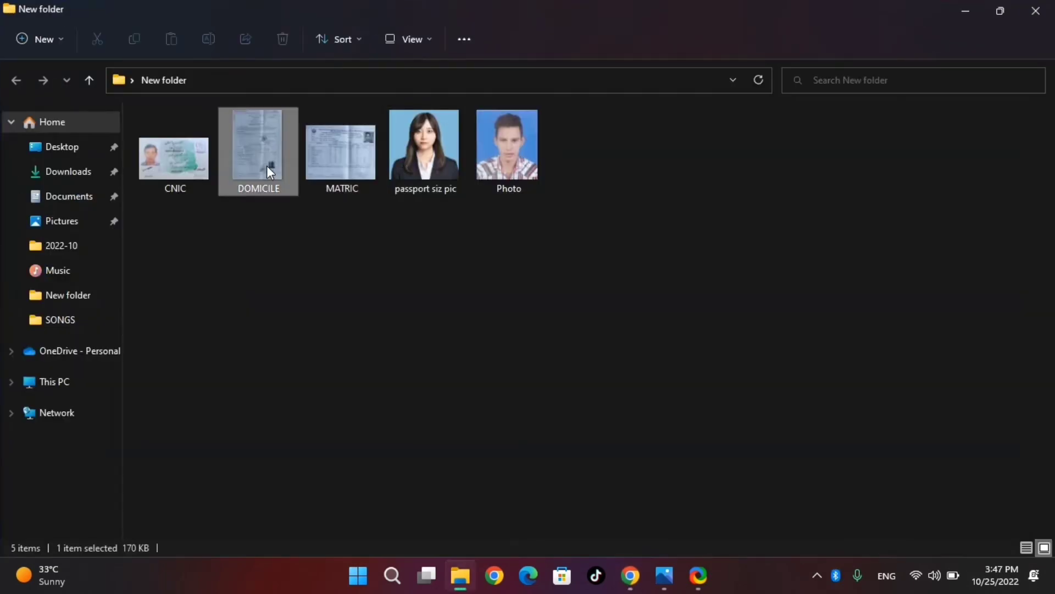
{"action": "left_click", "coordinate": [272, 265]}
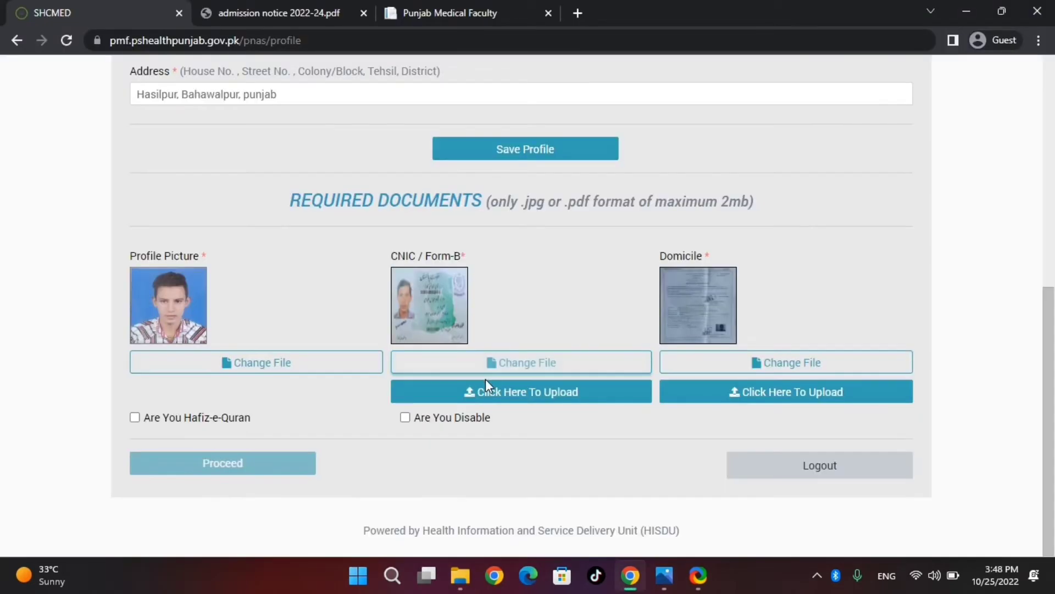
{"action": "left_click", "coordinate": [485, 388]}
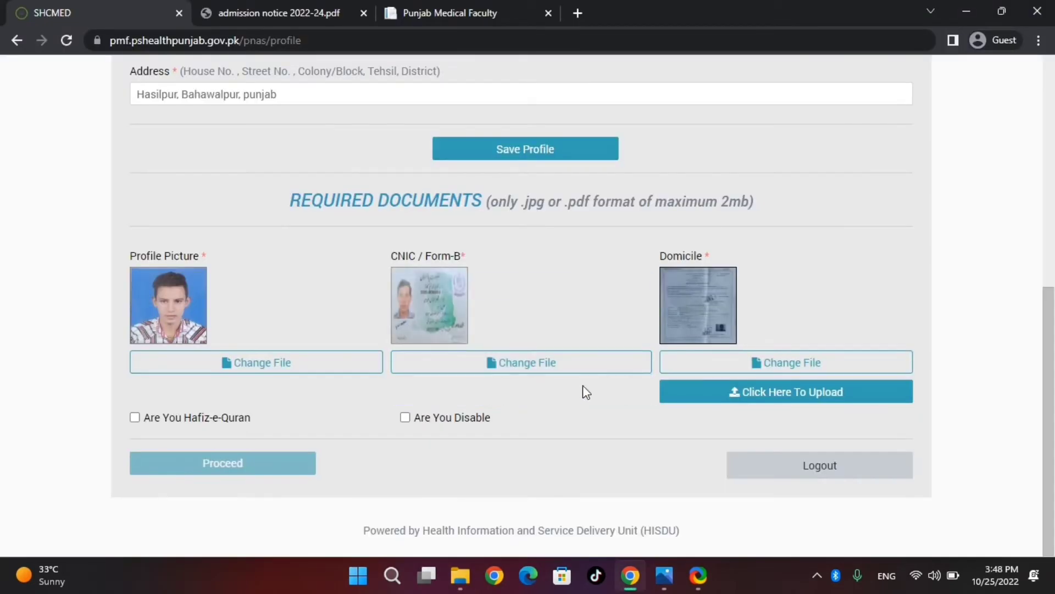
{"action": "left_click", "coordinate": [703, 384]}
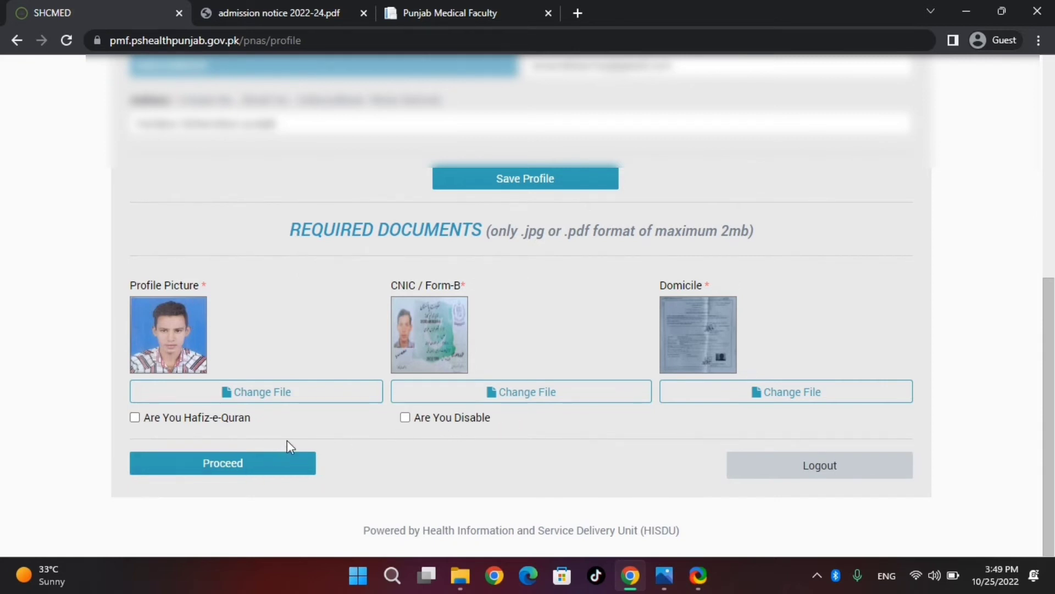
Proceed to the Qualification step and enter BISE BAHAWALPUR as the Matriculation board.
{"action": "left_click", "coordinate": [267, 466]}
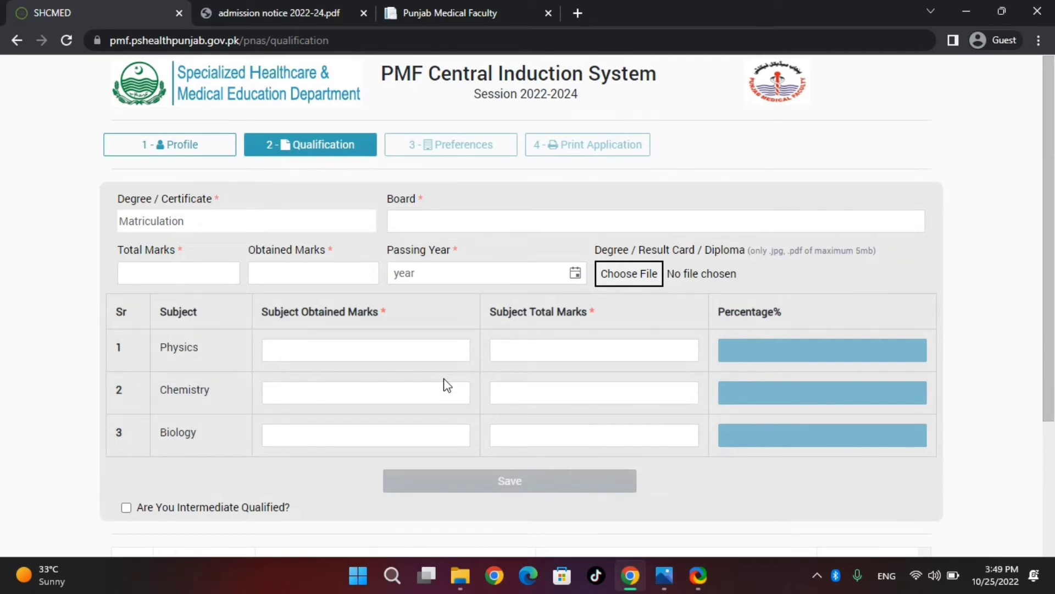
{"action": "left_click", "coordinate": [474, 216]}
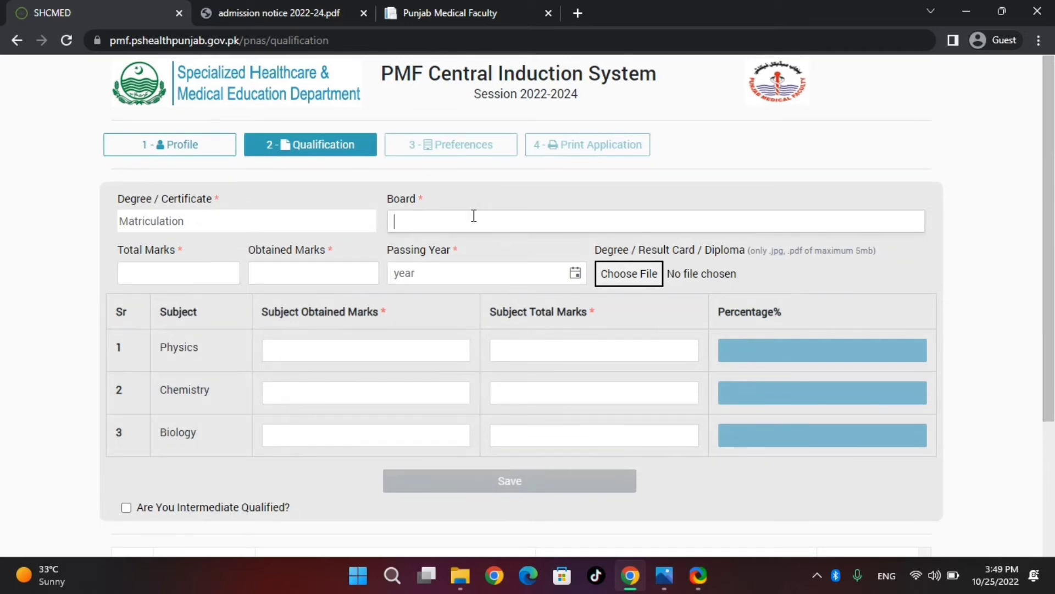
{"action": "left_click", "coordinate": [299, 220]}
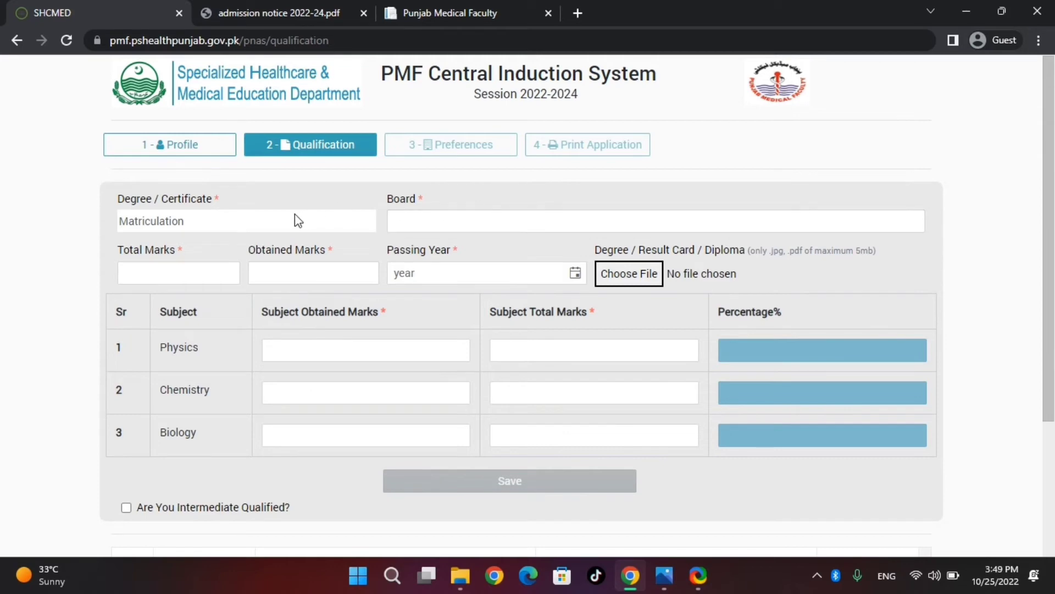
{"action": "left_click", "coordinate": [410, 213]}
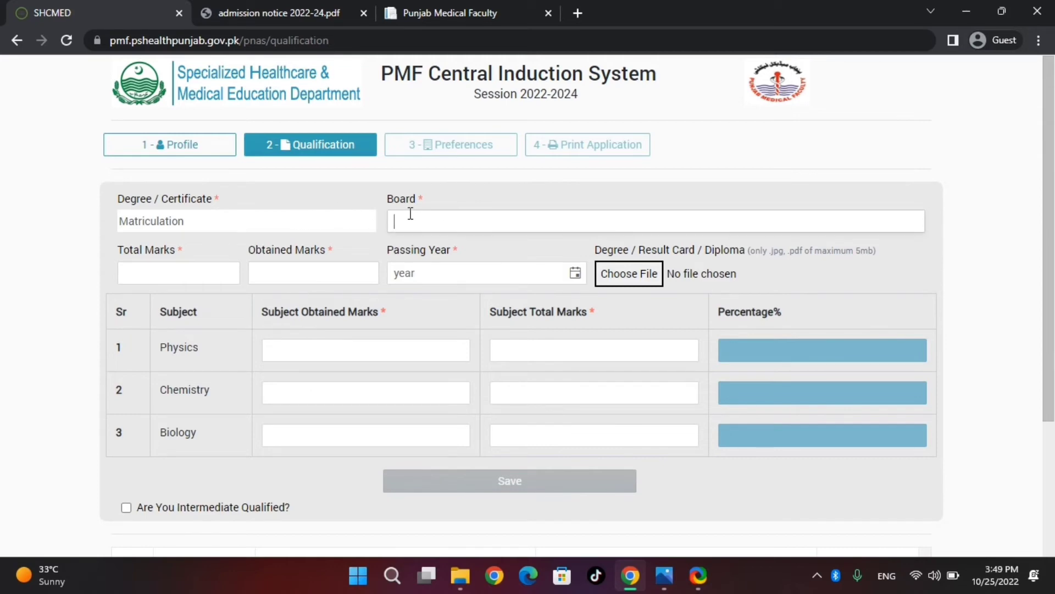
{"action": "type", "text": "BISE BAHAWALPUR"}
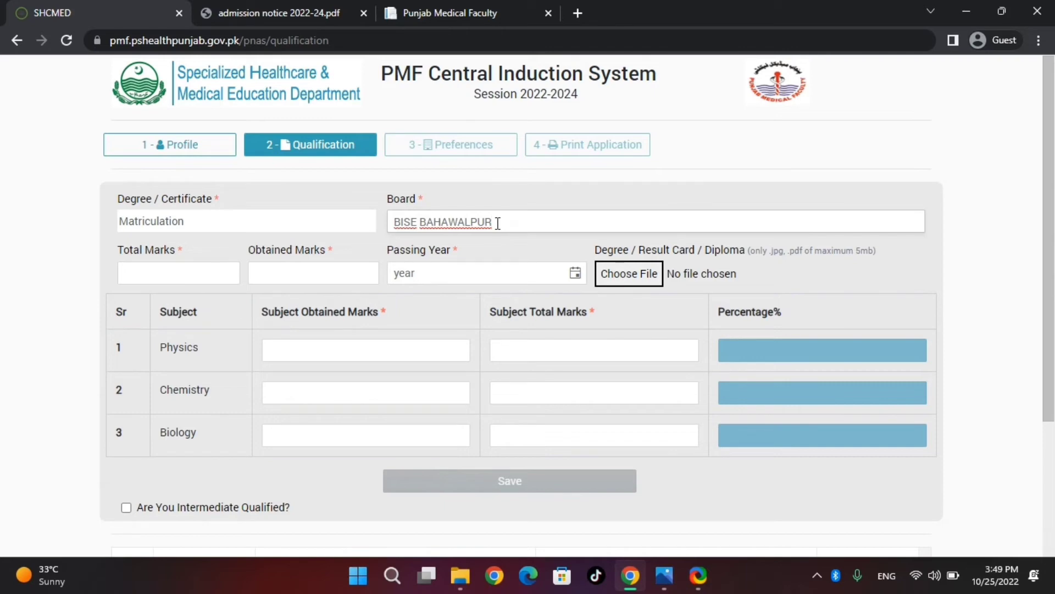
Enter total marks 1100, obtained marks 795 and passing year 2014.
{"action": "key", "text": "Tab"}
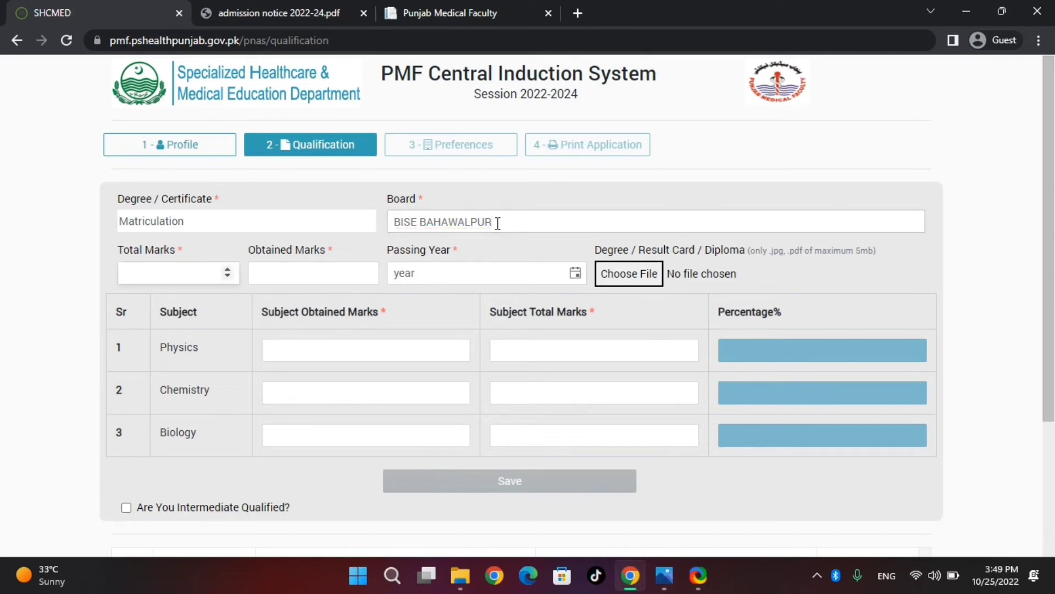
{"action": "type", "text": "1100"}
{"action": "key", "text": "Tab"}
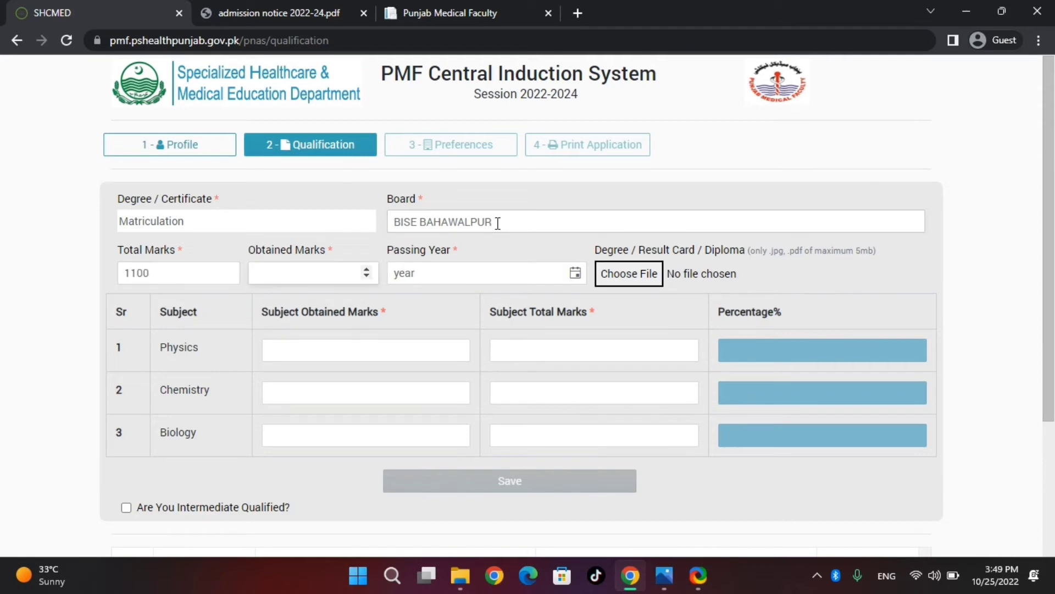
{"action": "type", "text": "795"}
{"action": "key", "text": "Tab"}
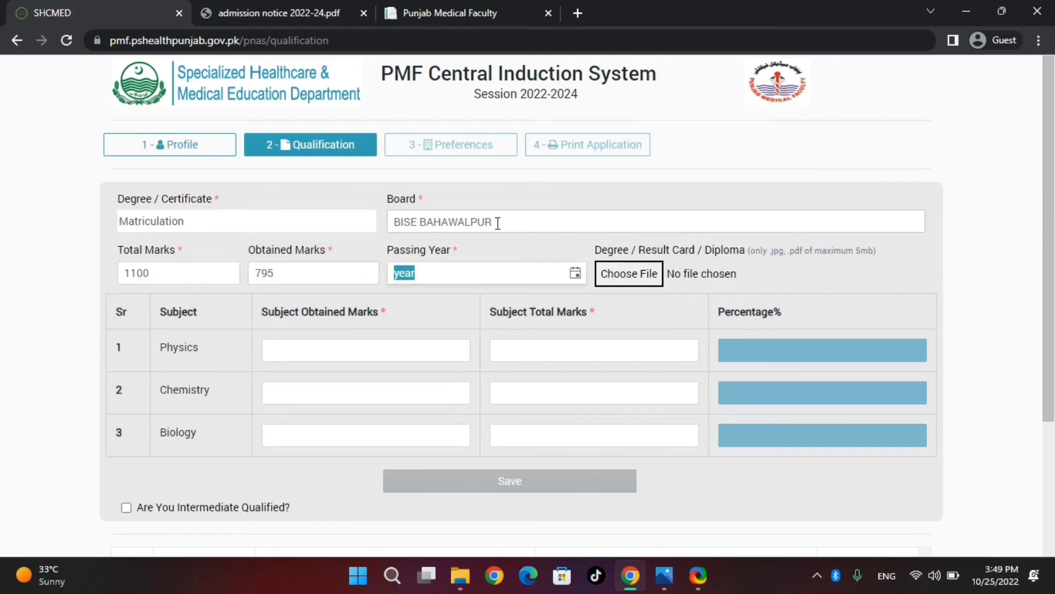
{"action": "type", "text": "20"}
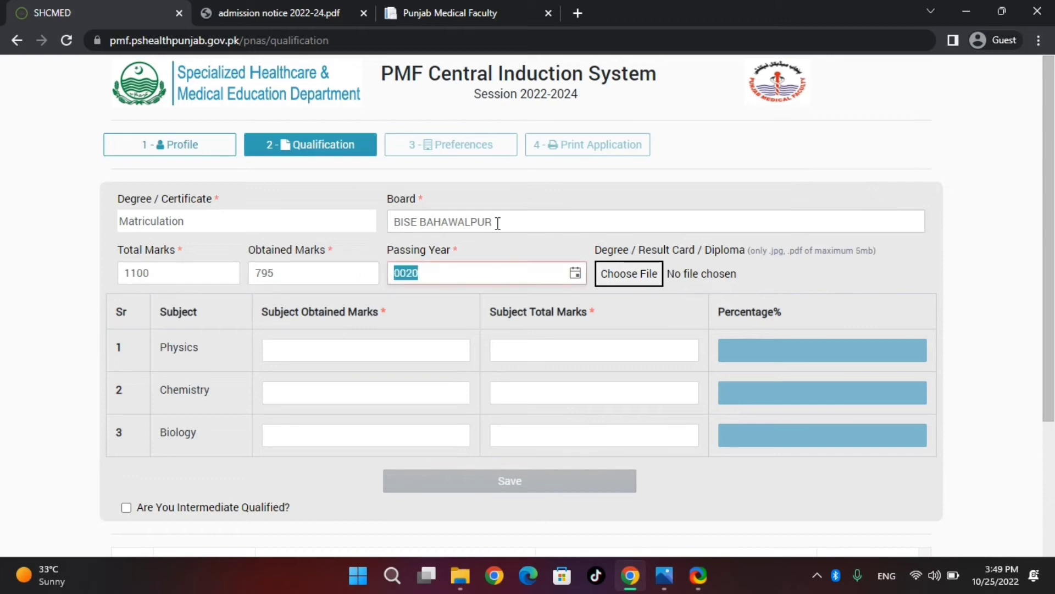
{"action": "type", "text": "14"}
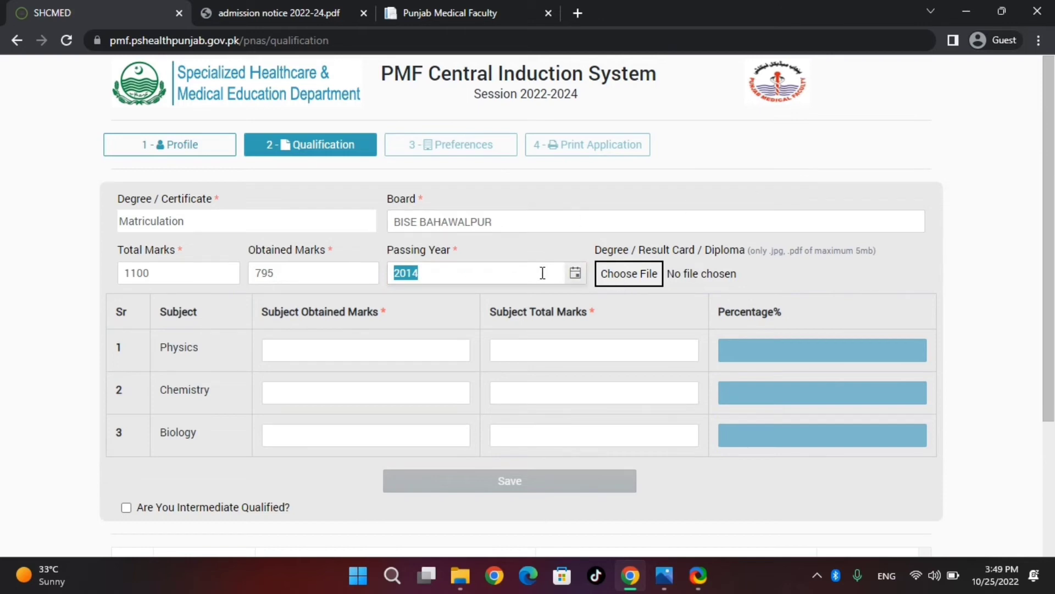
Attach the MATRIC.jpg scan as the Matriculation result card.
{"action": "left_click", "coordinate": [622, 273]}
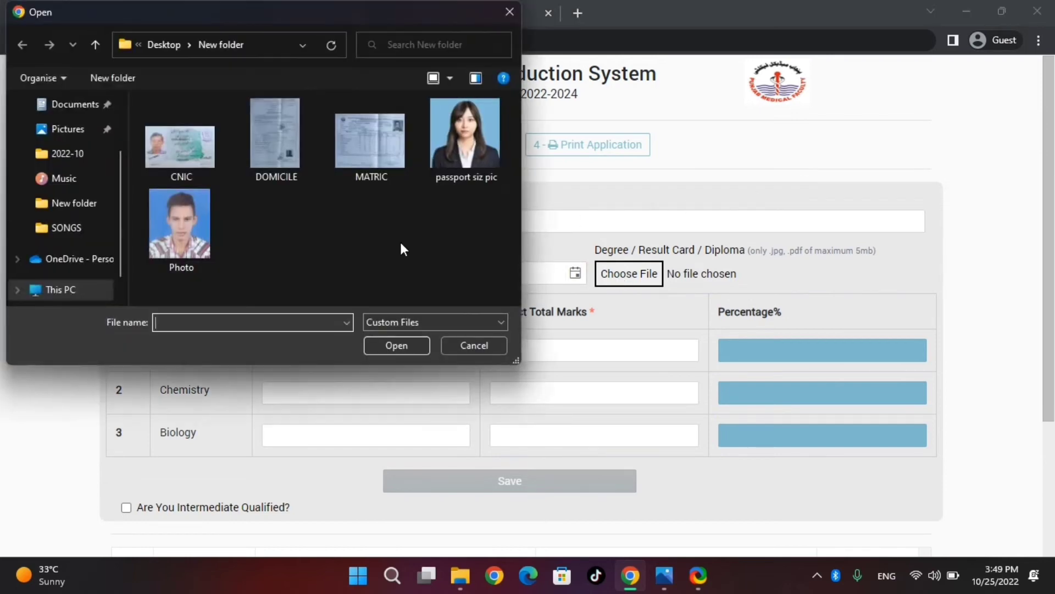
{"action": "left_click", "coordinate": [342, 161]}
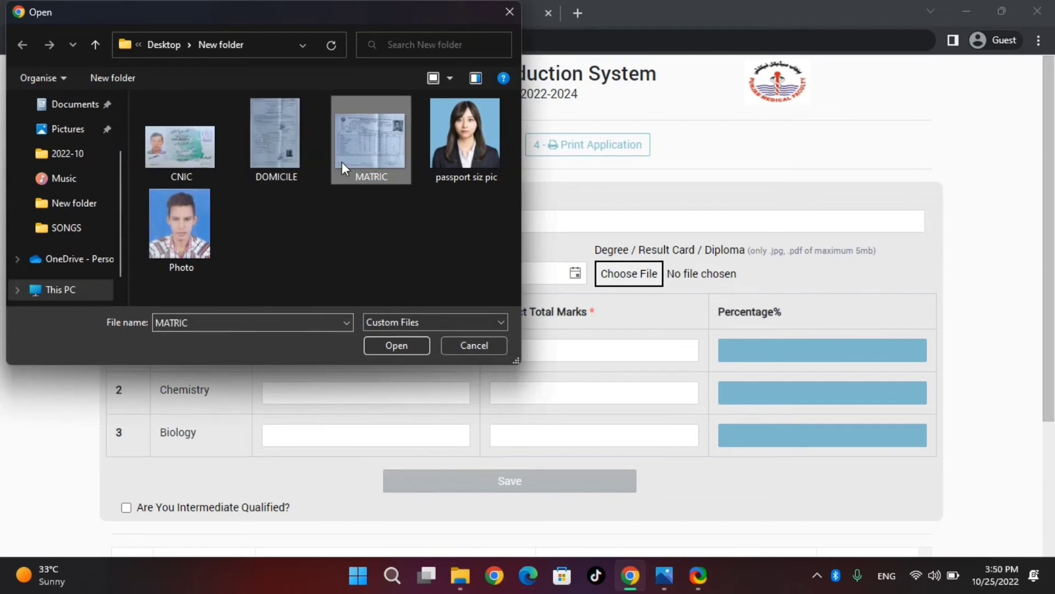
{"action": "left_click", "coordinate": [386, 348]}
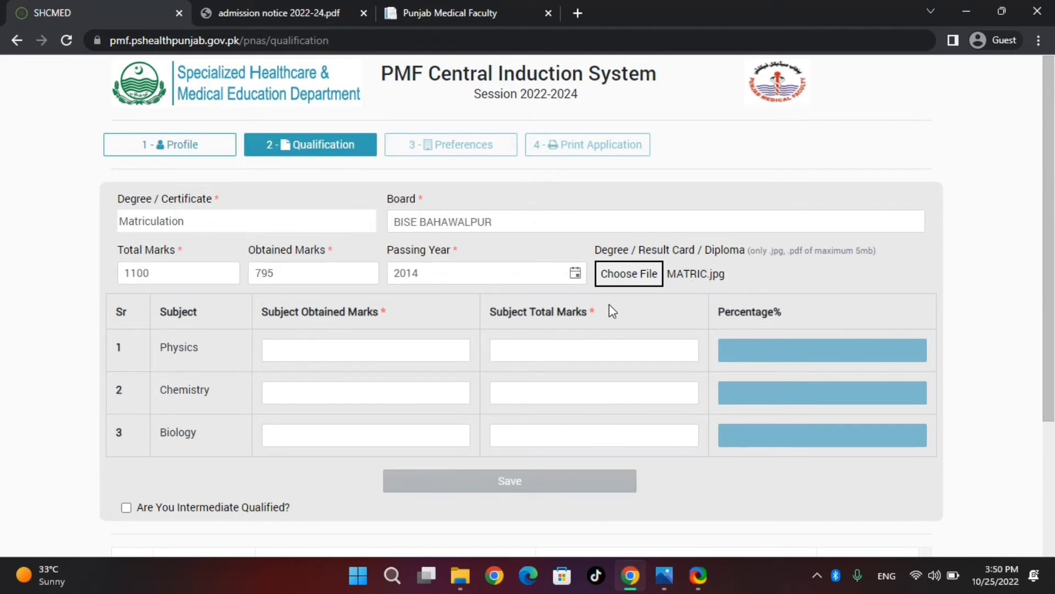
Start entering the Physics obtained marks in the subject table.
{"action": "left_click", "coordinate": [337, 354]}
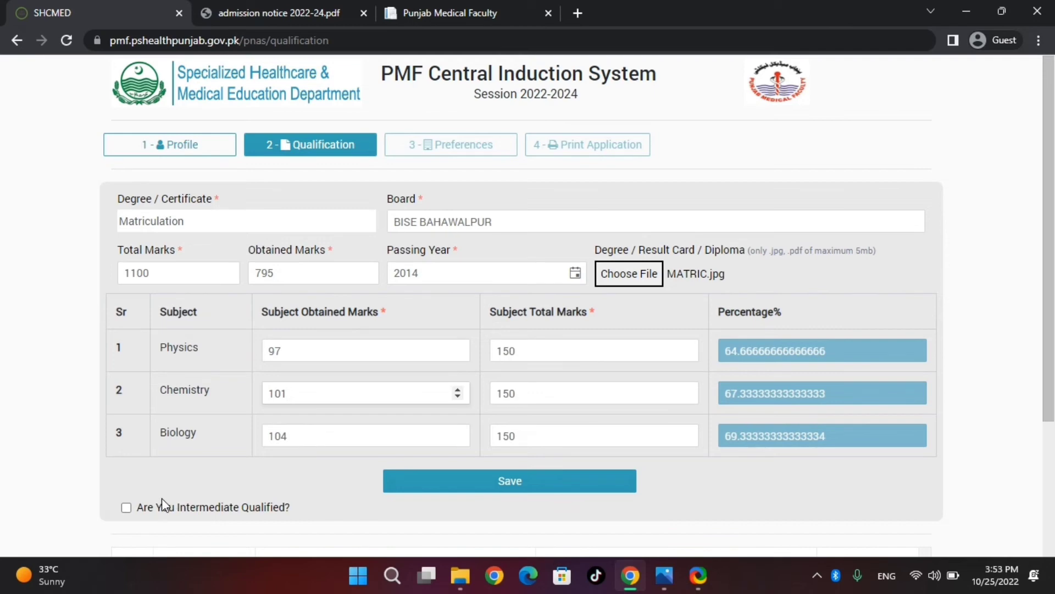
Save the Matriculation record and scroll down to its listed row.
{"action": "left_click", "coordinate": [470, 482]}
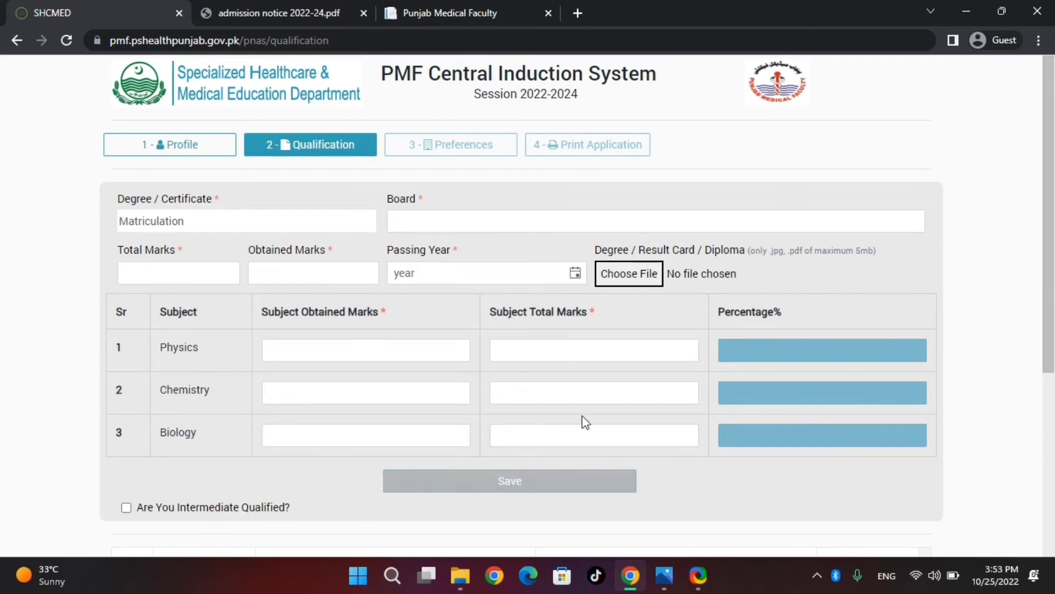
{"action": "left_click_drag", "start_coordinate": [1039, 332], "coordinate": [1052, 498]}
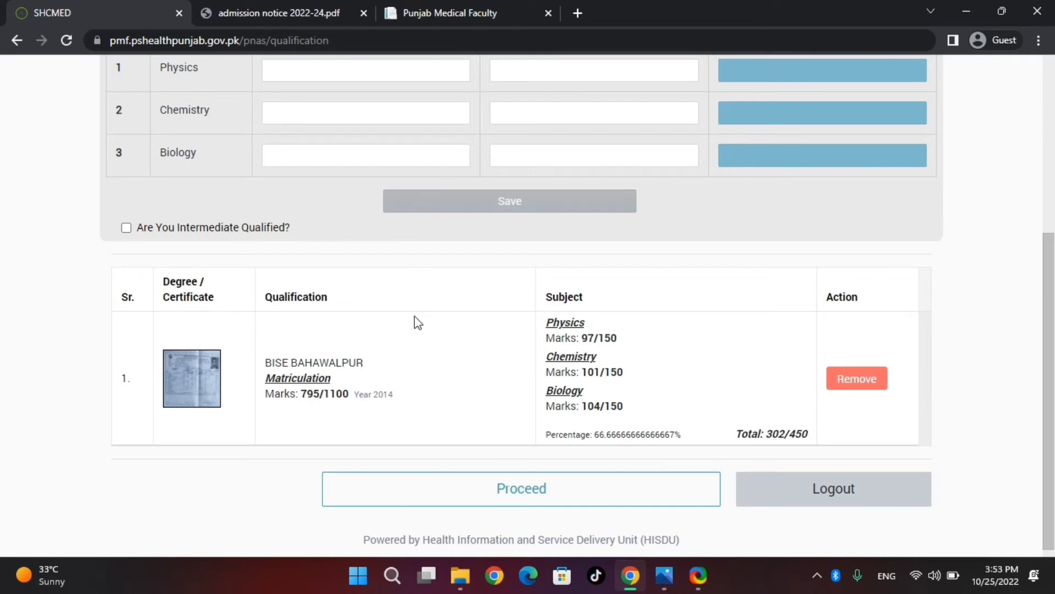
Proceed to the Preferences page and open the Category dropdown.
{"action": "left_click", "coordinate": [535, 487]}
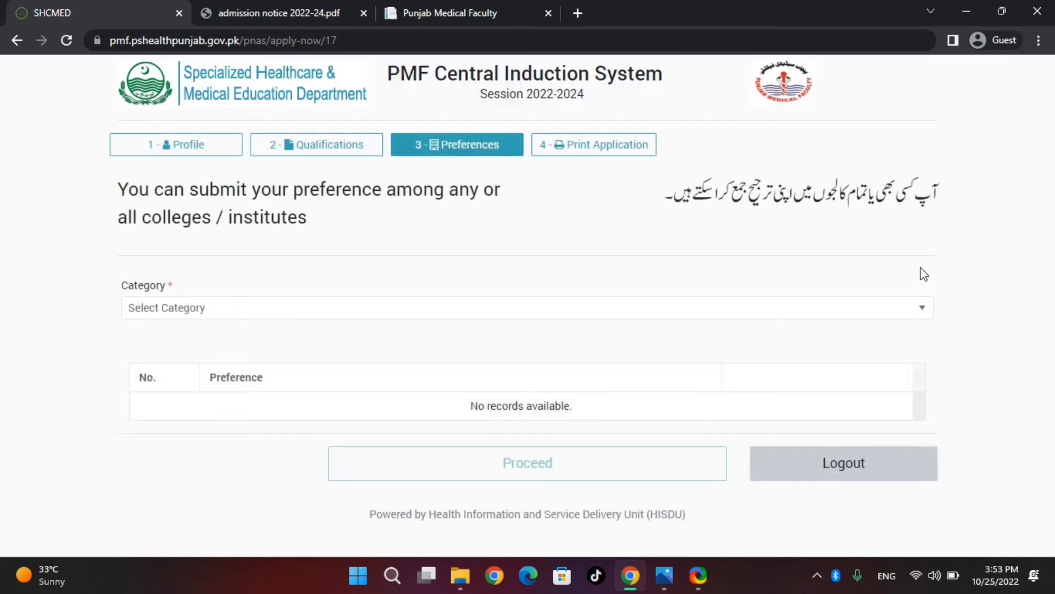
{"action": "triple_click", "coordinate": [1004, 247]}
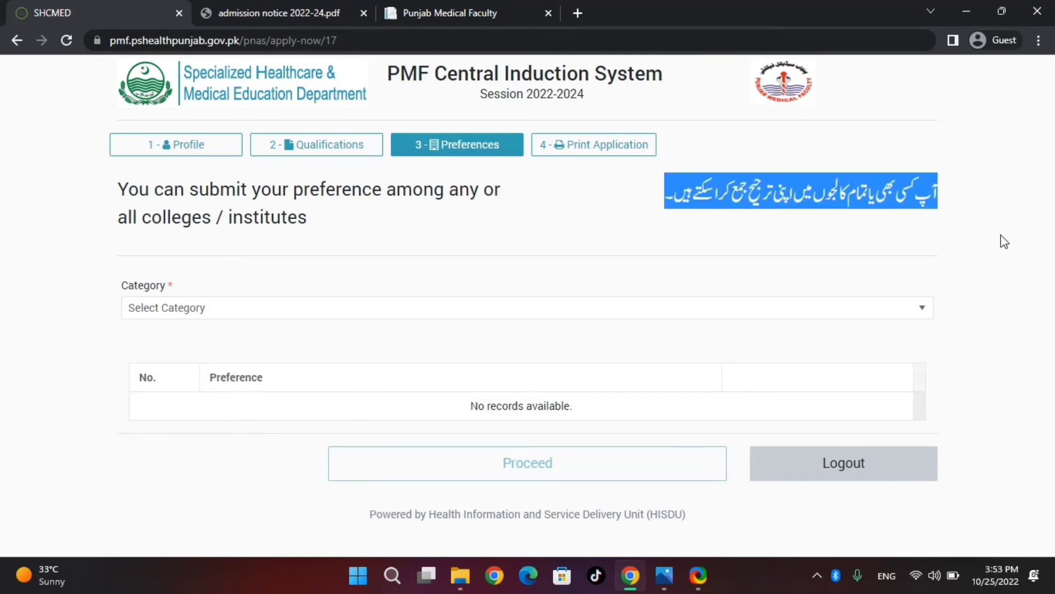
{"action": "left_click", "coordinate": [1003, 225]}
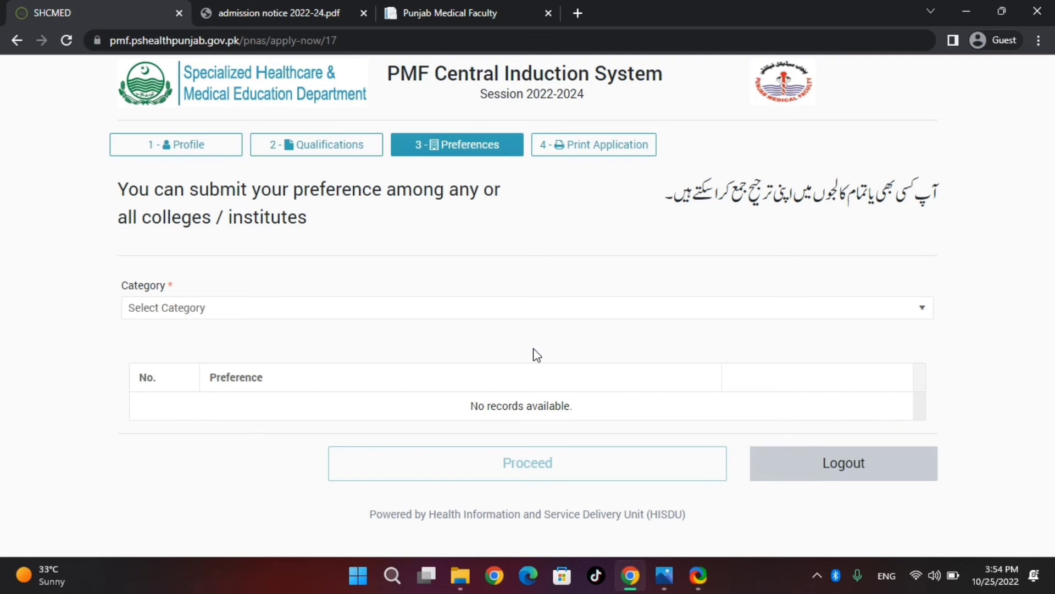
{"action": "left_click", "coordinate": [604, 311]}
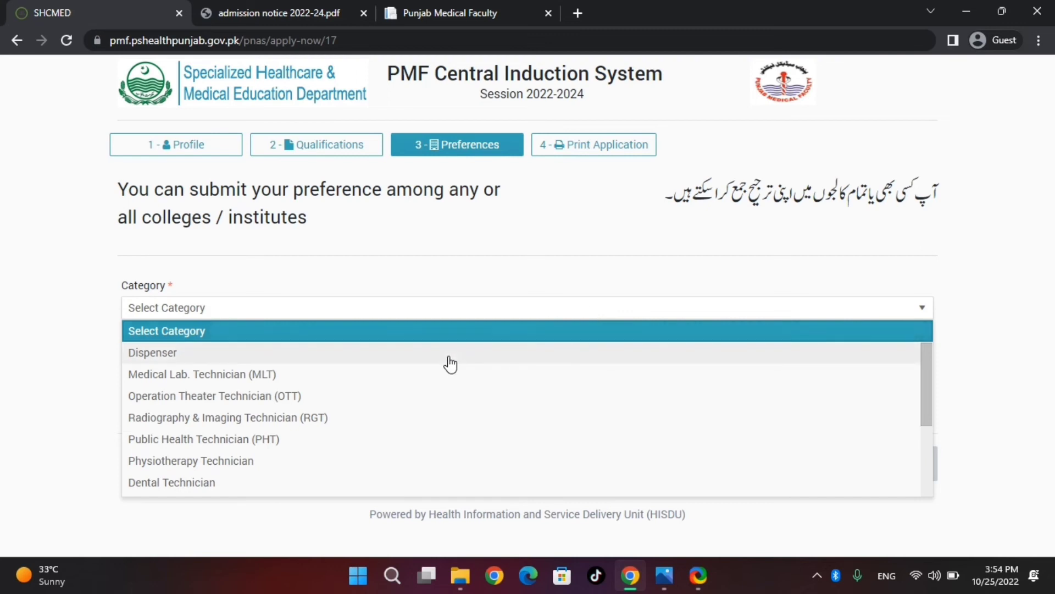
Under Dispenser, add BV Hospital Bahawalpur and the Shahdara paramedical school, Lahore, as preferences.
{"action": "left_click", "coordinate": [375, 355]}
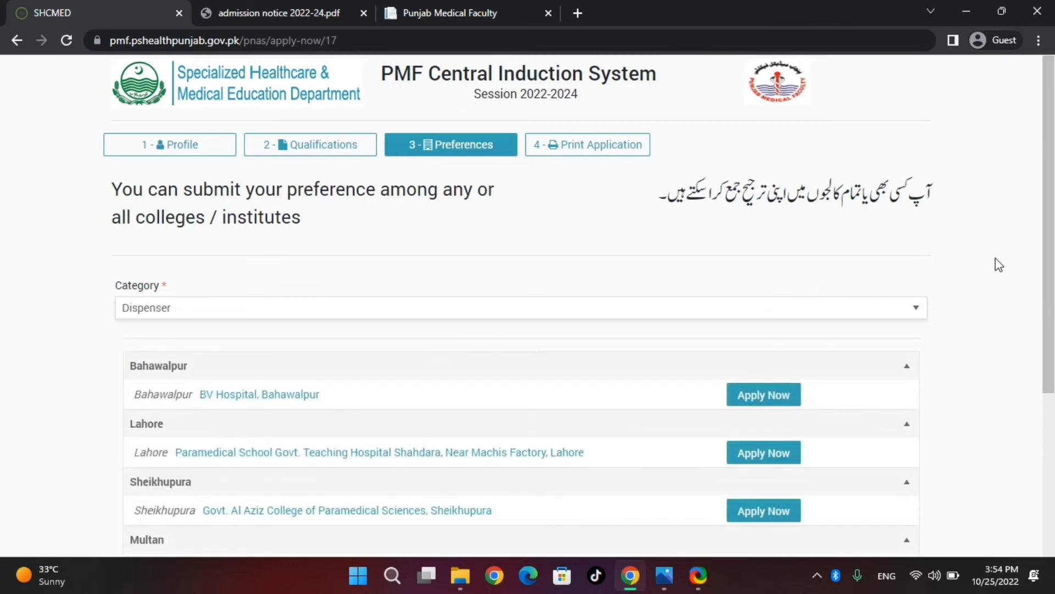
{"action": "scroll", "coordinate": [1053, 263], "scroll_direction": "down", "scroll_amount": 3}
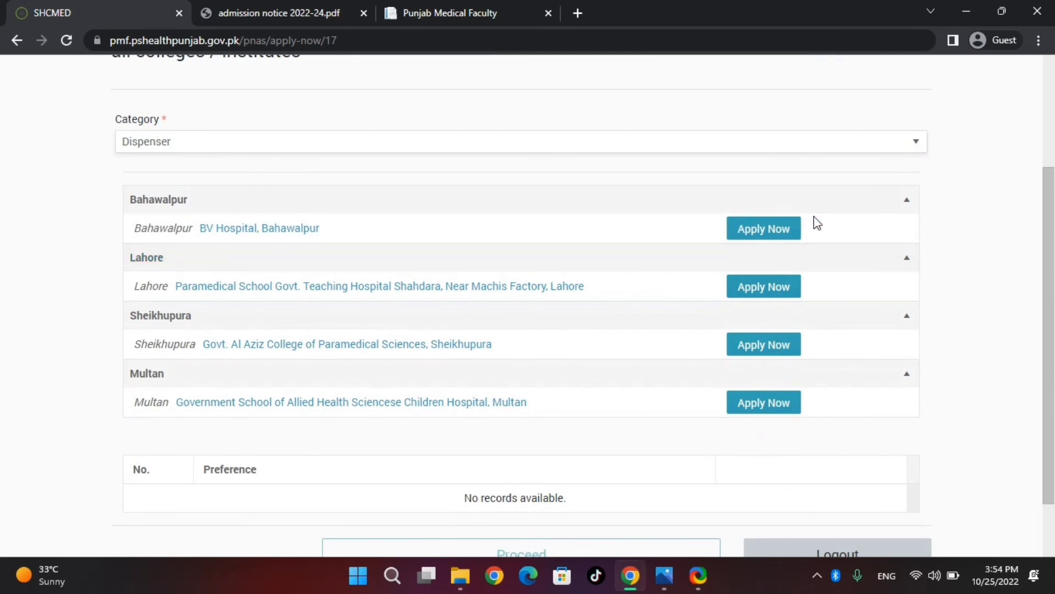
{"action": "left_click", "coordinate": [767, 232]}
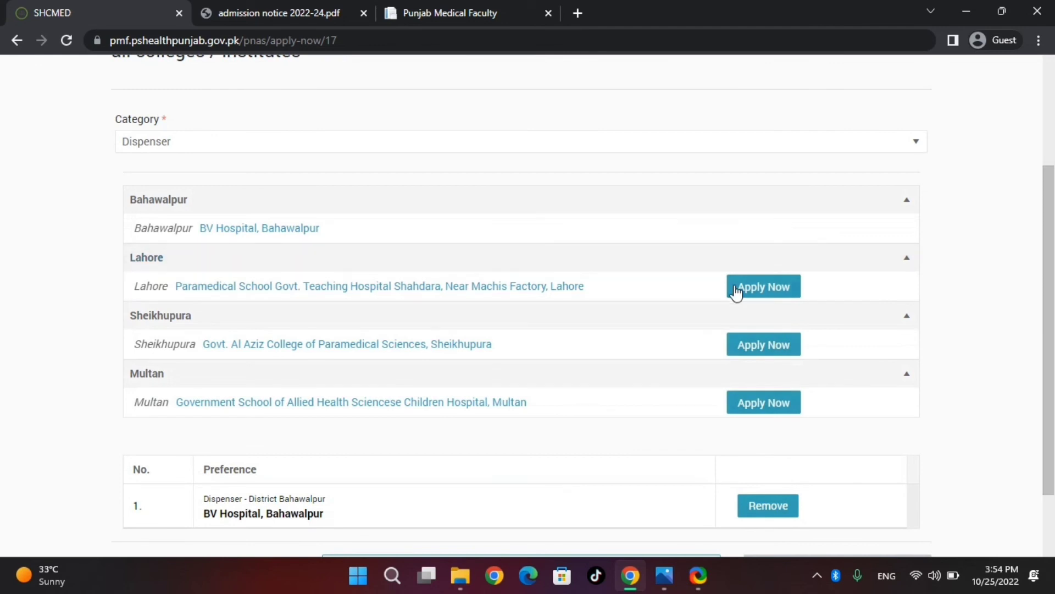
{"action": "left_click", "coordinate": [765, 291]}
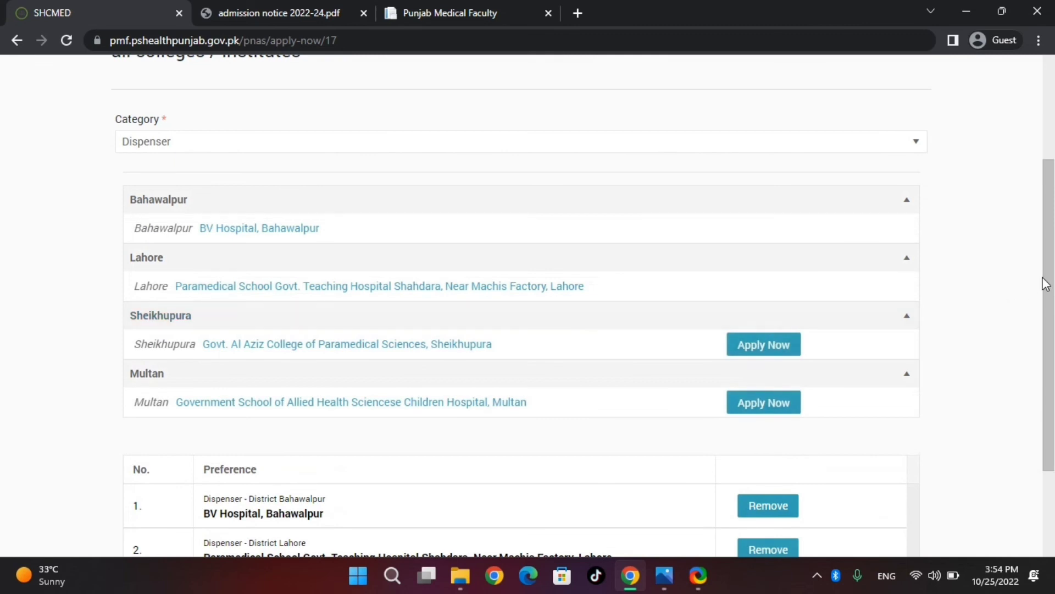
{"action": "left_click_drag", "start_coordinate": [1050, 286], "coordinate": [1054, 378]}
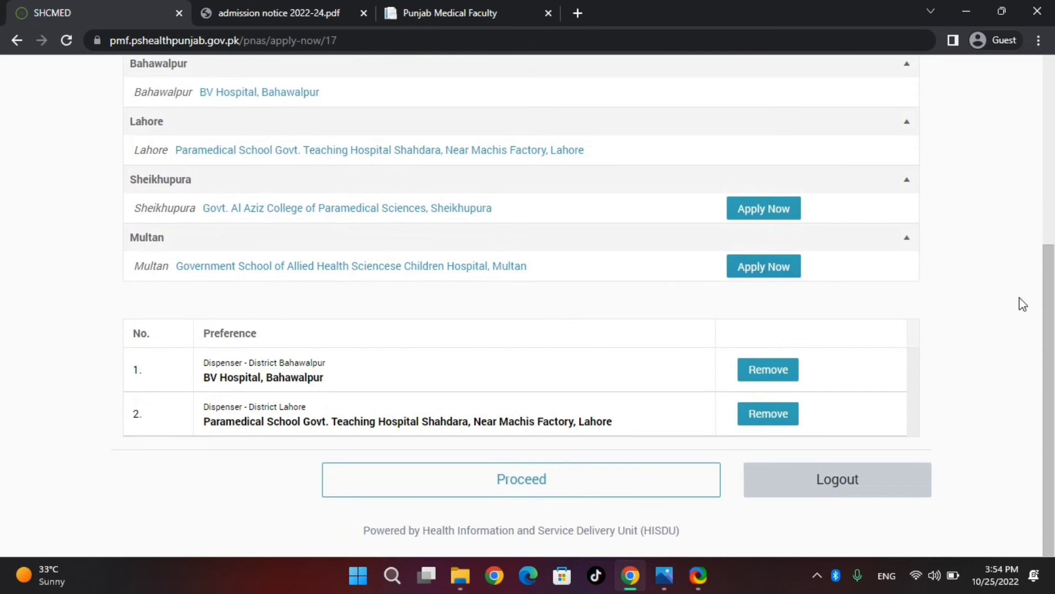
{"action": "left_click_drag", "start_coordinate": [1053, 327], "coordinate": [1048, 239]}
{"action": "left_click", "coordinate": [766, 151]}
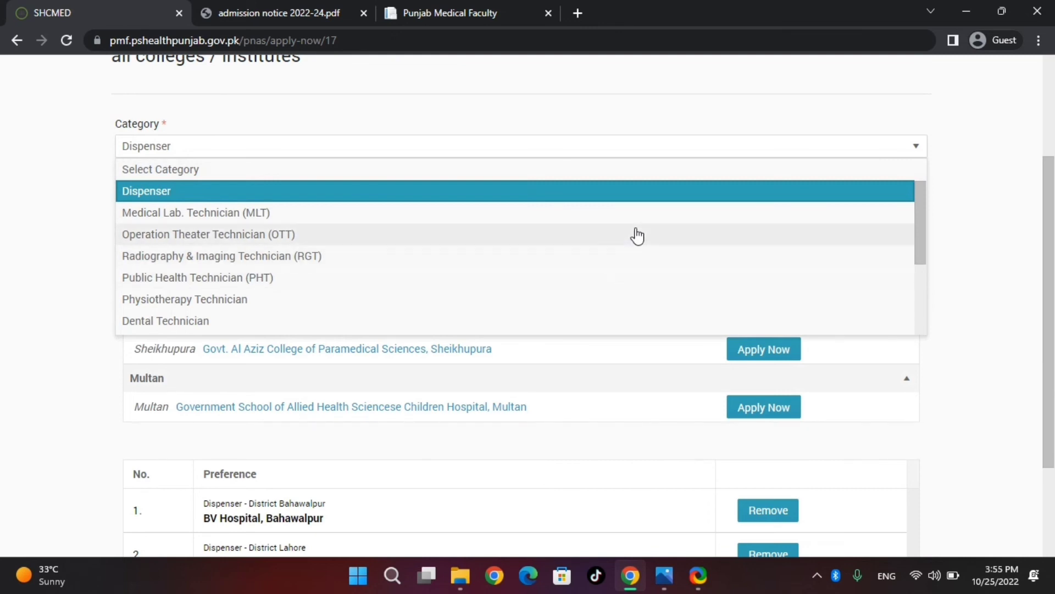
Add the Bahawalpur RGT and MLT schools as third and fourth preferences.
{"action": "left_click", "coordinate": [625, 257]}
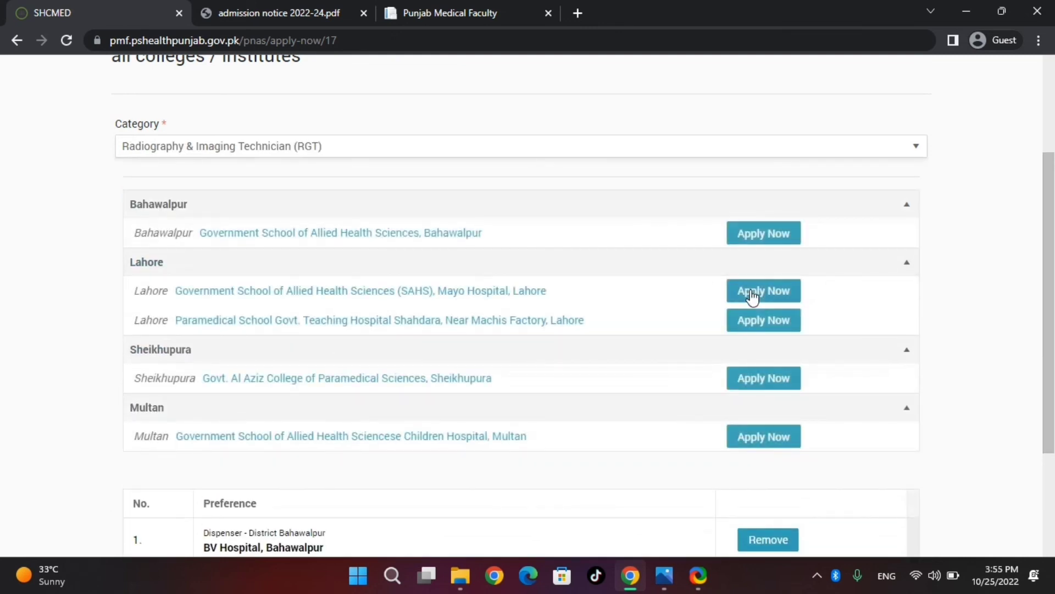
{"action": "left_click", "coordinate": [764, 233]}
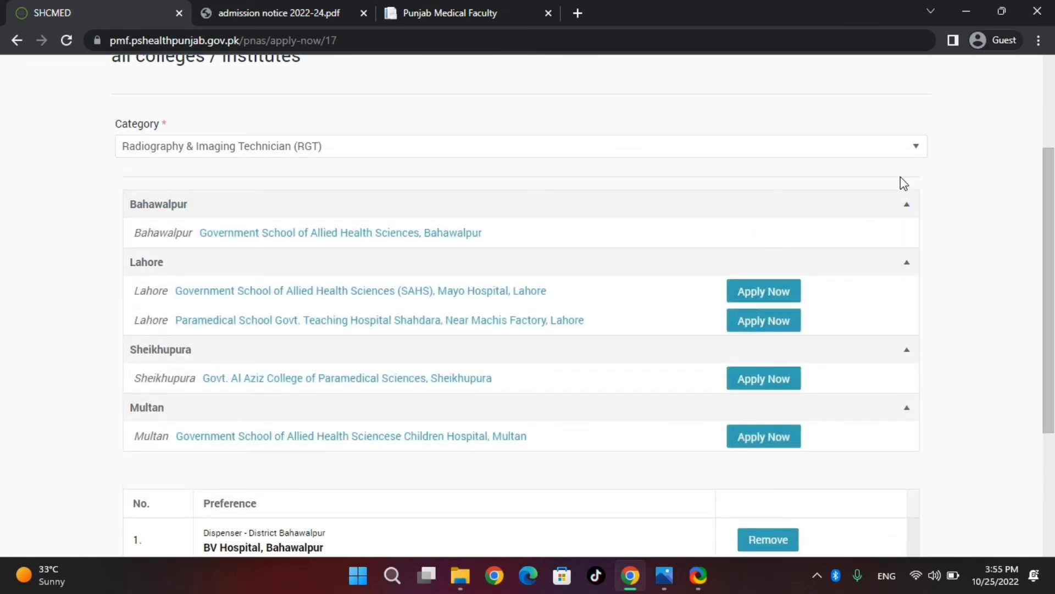
{"action": "left_click", "coordinate": [902, 151]}
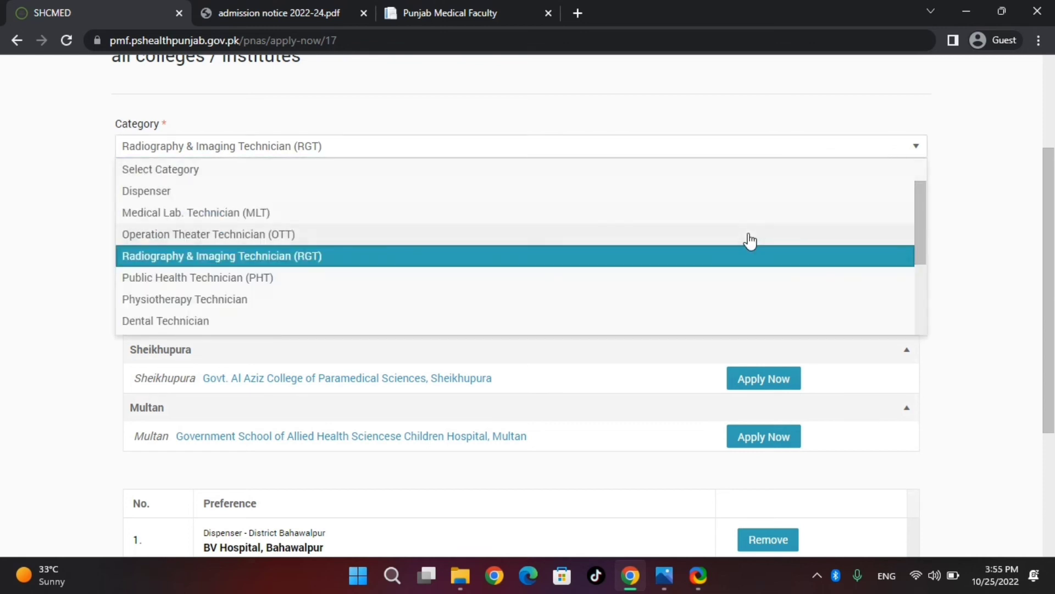
{"action": "left_click", "coordinate": [744, 220]}
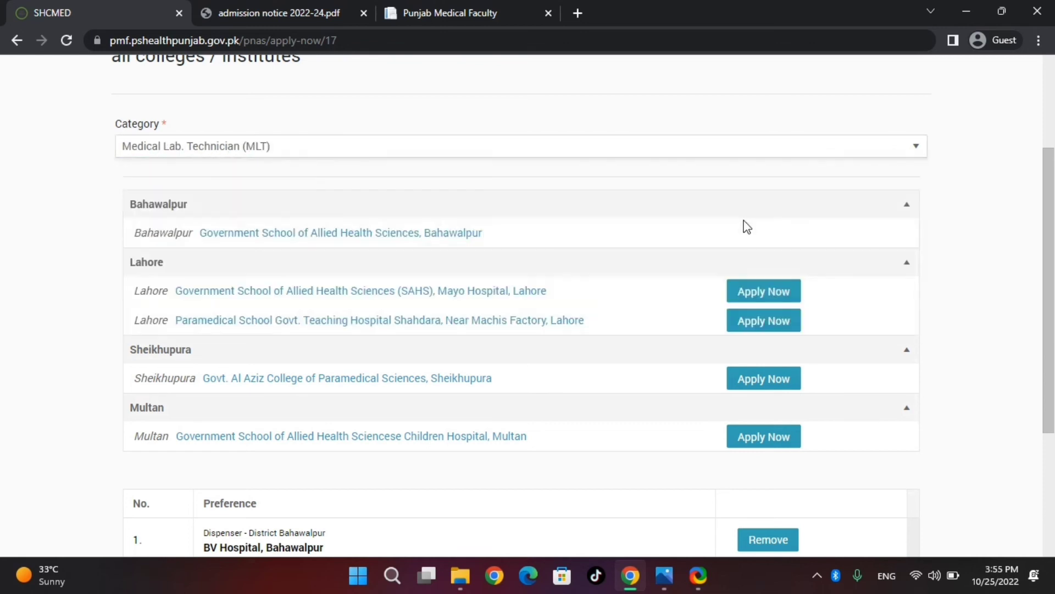
{"action": "left_click", "coordinate": [786, 233]}
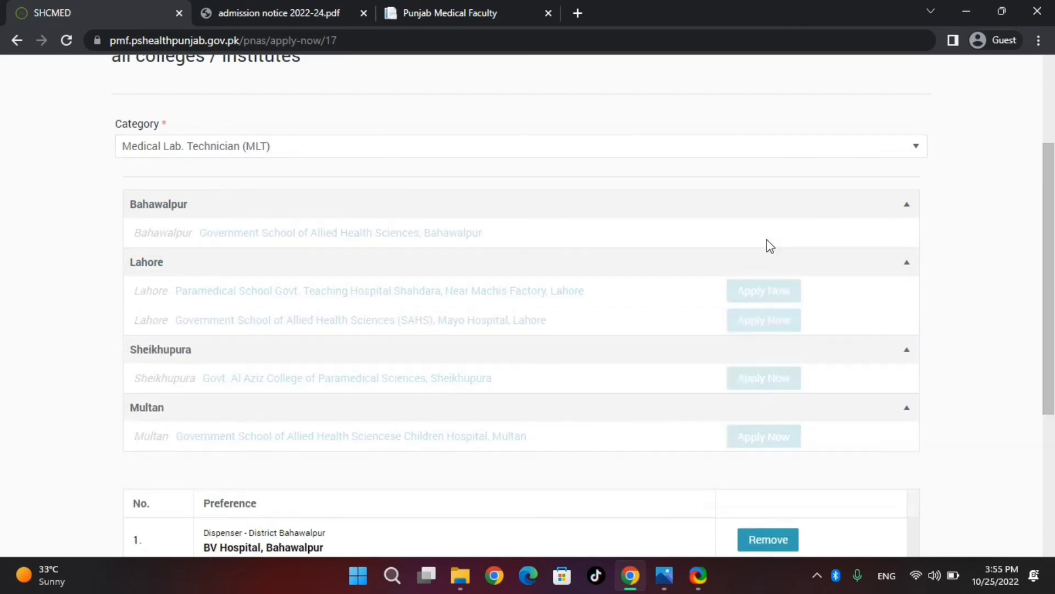
Add Holy Family Hospital, Rawalpindi under OTT as the fifth preference.
{"action": "left_click", "coordinate": [844, 155]}
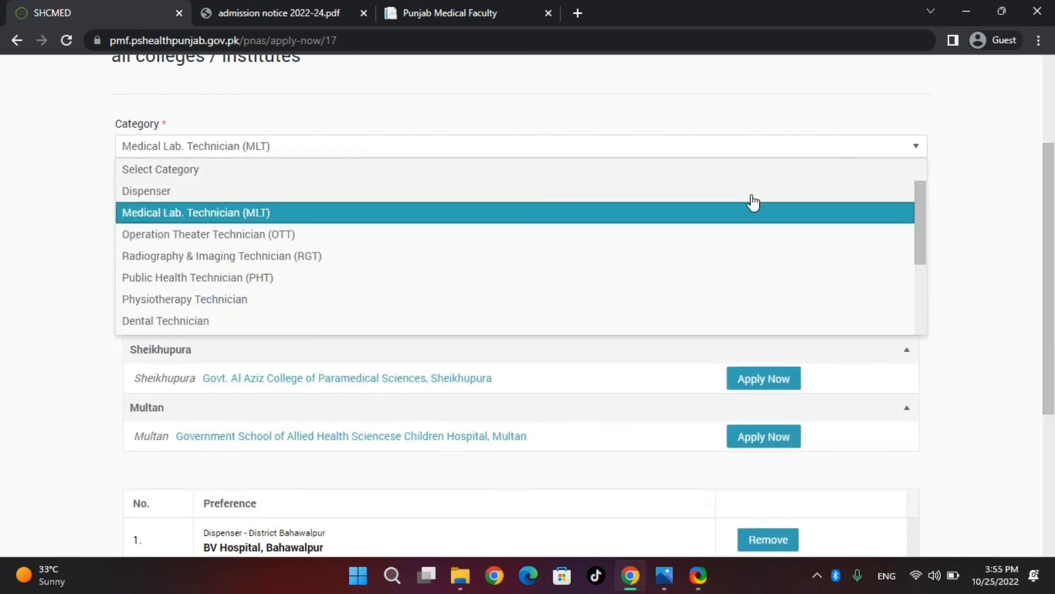
{"action": "left_click", "coordinate": [708, 235]}
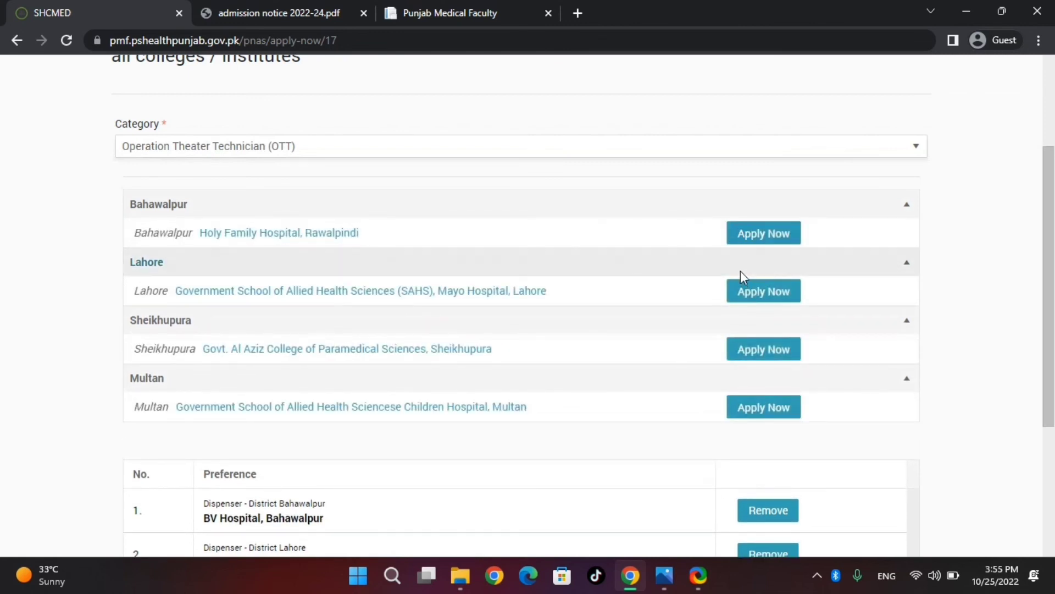
{"action": "left_click", "coordinate": [760, 237]}
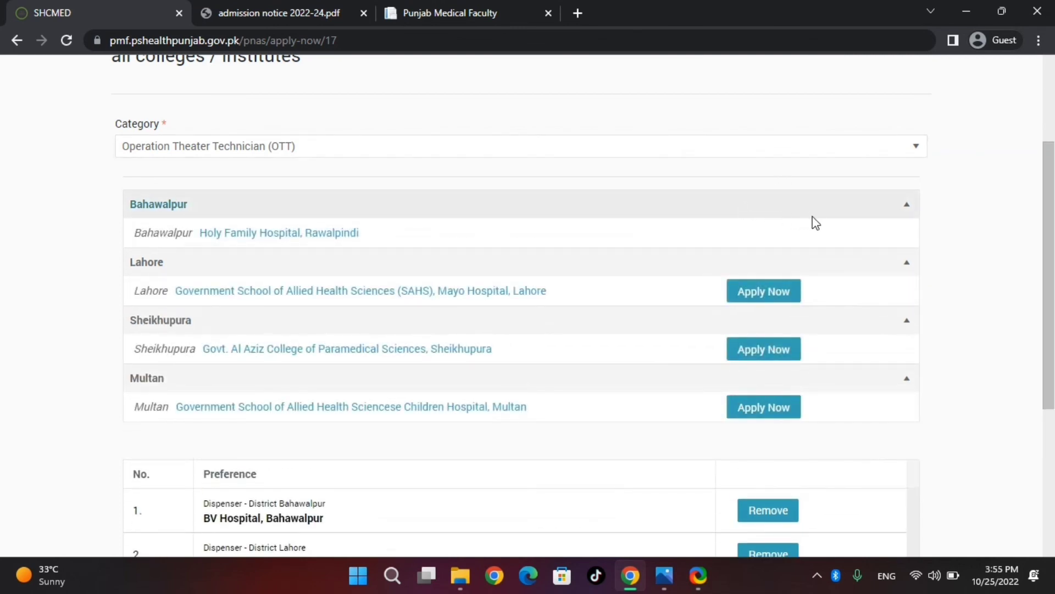
{"action": "left_click", "coordinate": [772, 149]}
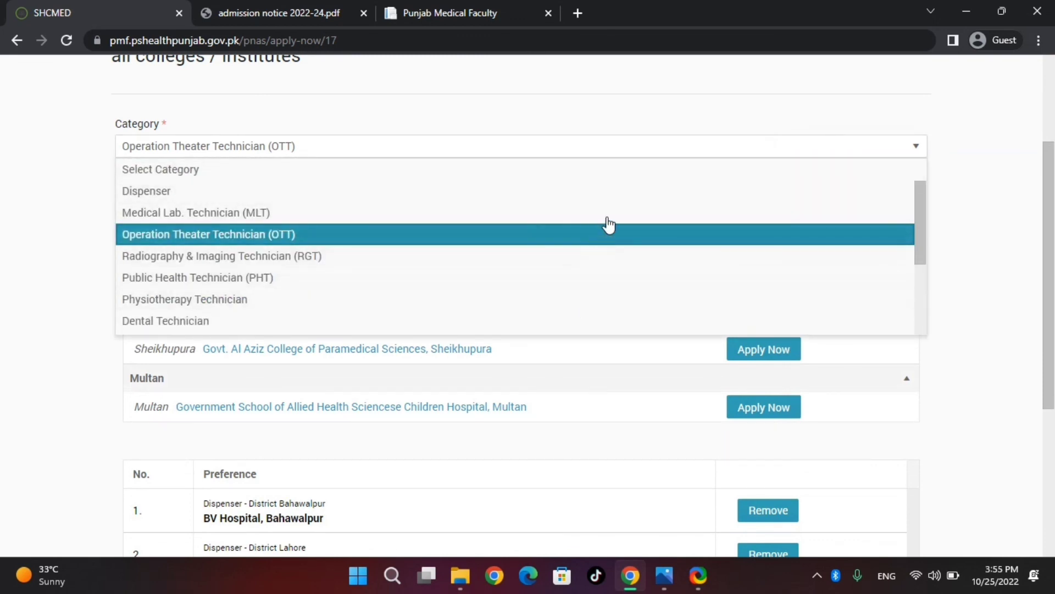
{"action": "left_click", "coordinate": [679, 133]}
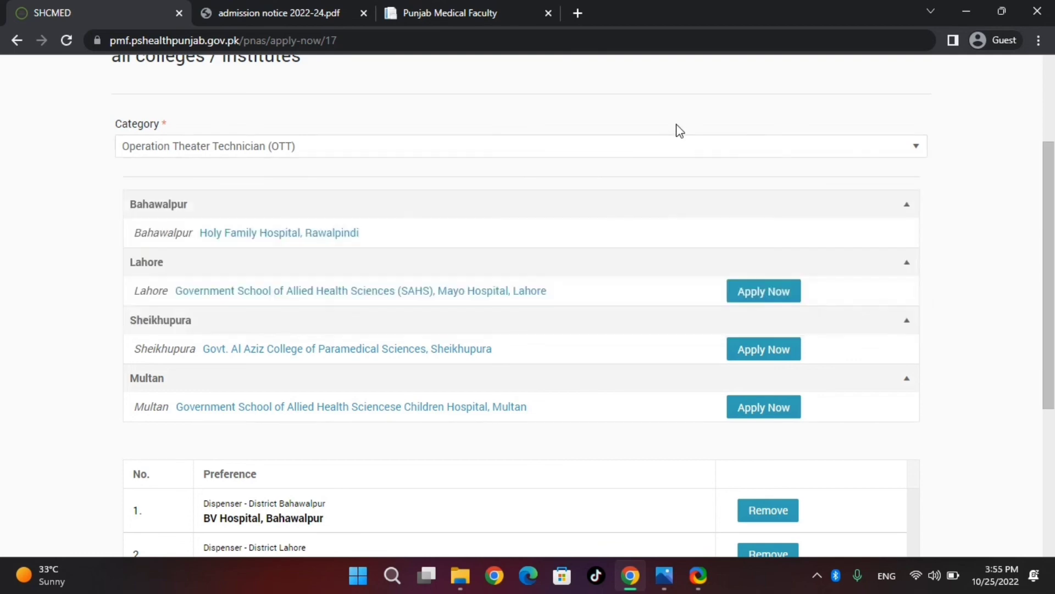
{"action": "left_click_drag", "start_coordinate": [1053, 244], "coordinate": [1053, 451]}
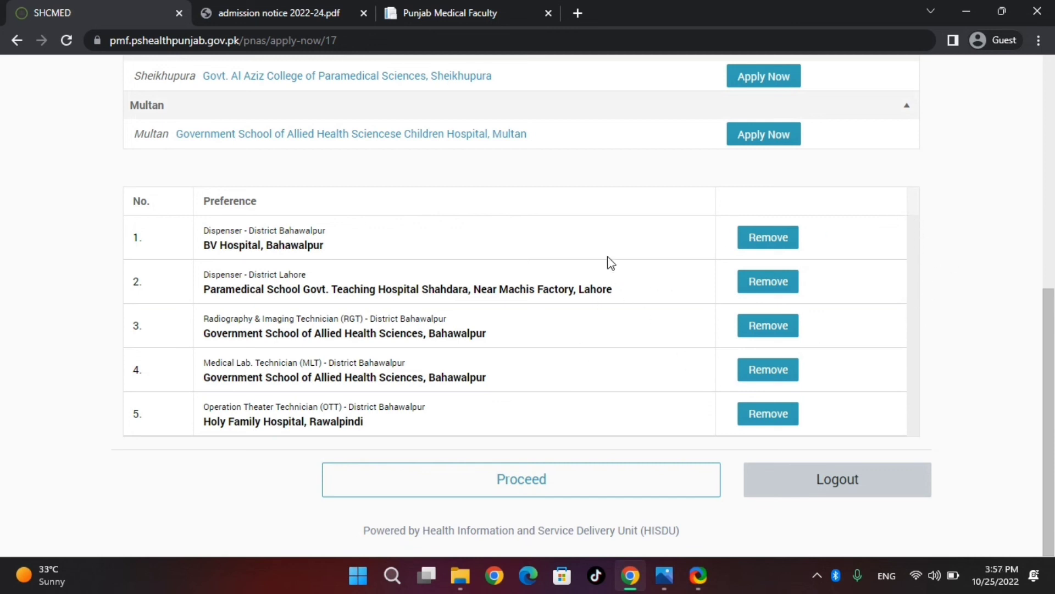
Proceed to confirmation and scroll down through the five preferences to the affirmation declaration.
{"action": "left_click", "coordinate": [497, 473]}
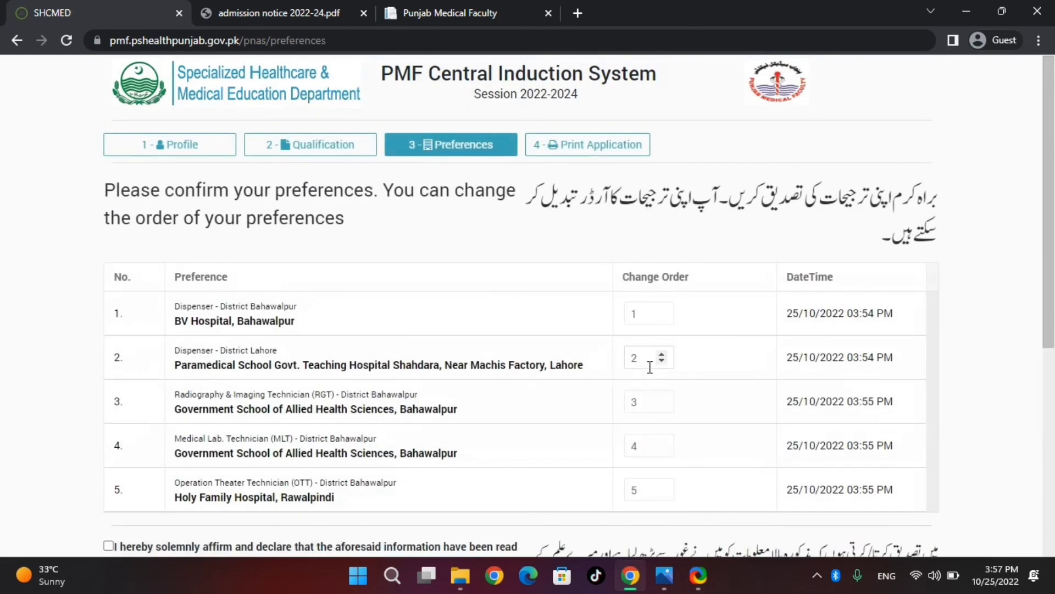
{"action": "left_click_drag", "start_coordinate": [1054, 223], "coordinate": [1054, 262]}
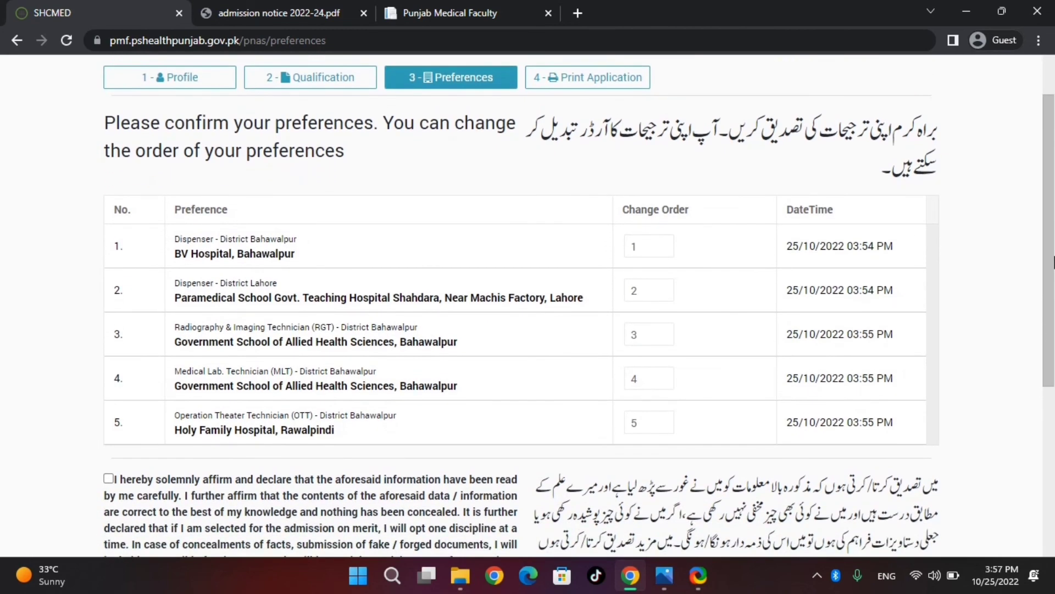
{"action": "left_click_drag", "start_coordinate": [1054, 262], "coordinate": [1054, 341]}
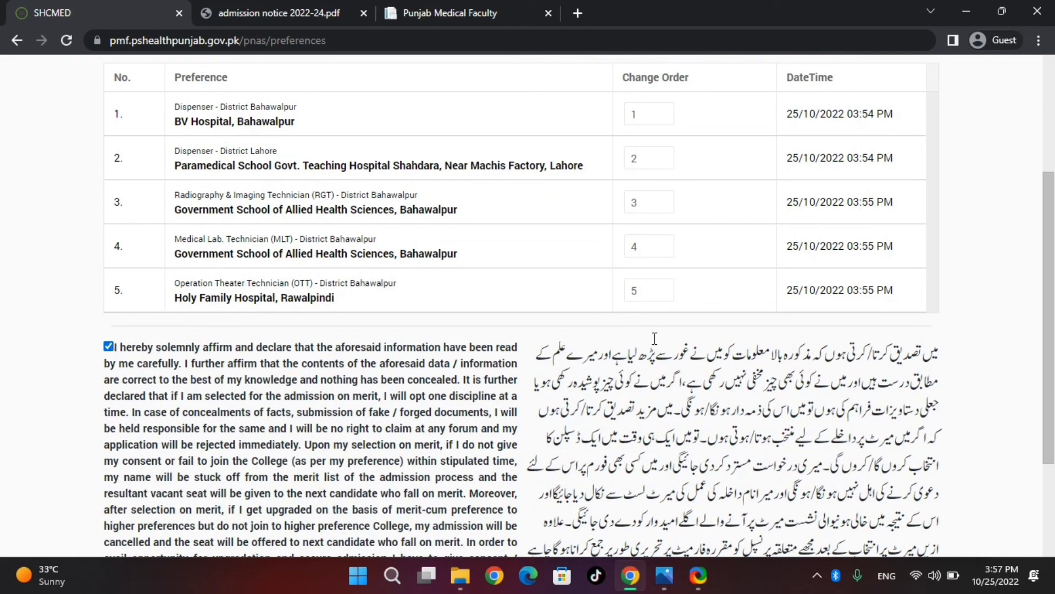
{"action": "left_click_drag", "start_coordinate": [1054, 271], "coordinate": [1054, 423]}
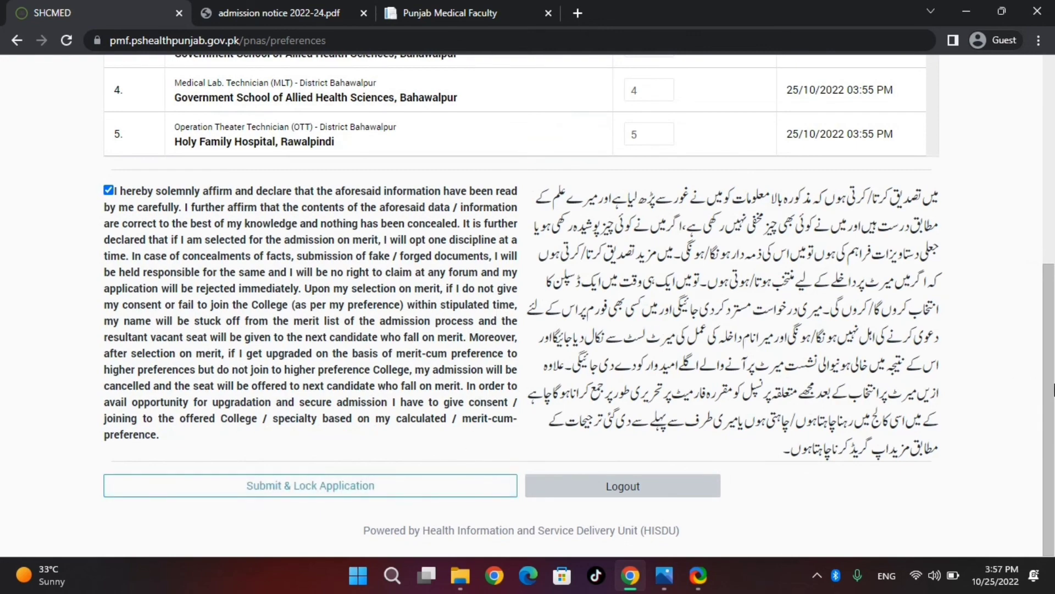
{"action": "mouse_move", "coordinate": [1053, 389]}
{"action": "left_mouse_down"}
{"action": "mouse_move", "coordinate": [1053, 196]}
{"action": "mouse_move", "coordinate": [1053, 378]}
{"action": "left_mouse_up"}
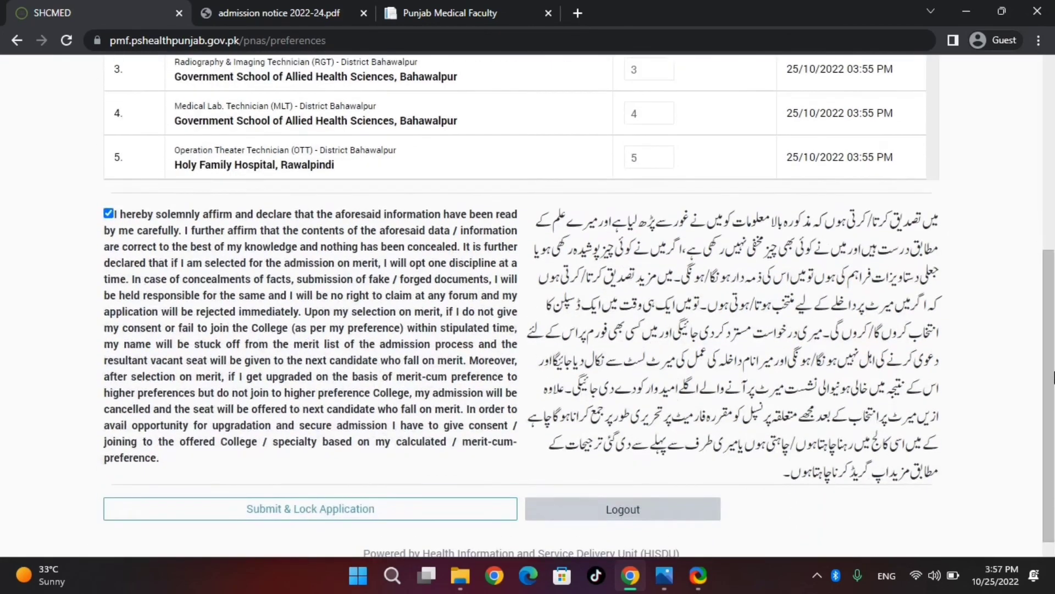
Submit and lock the application, accepting the lock warning.
{"action": "left_click", "coordinate": [438, 514]}
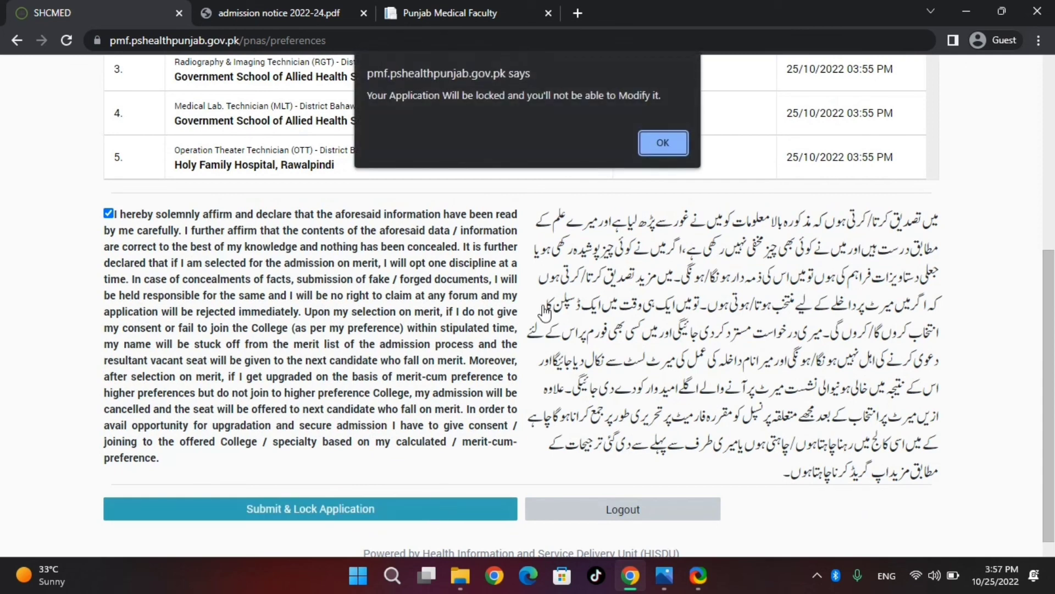
{"action": "left_click", "coordinate": [656, 143]}
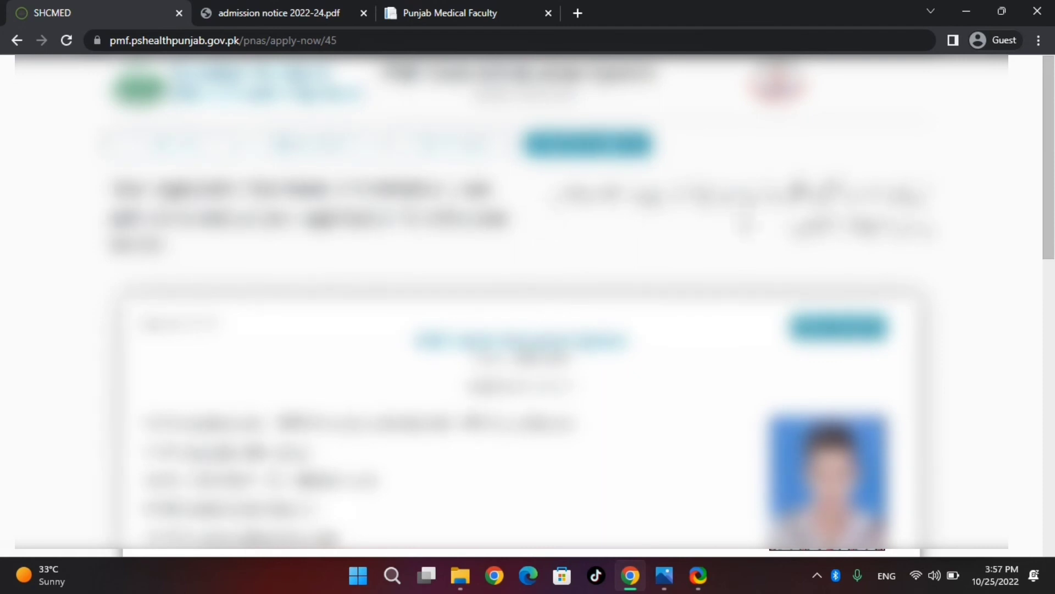
{"action": "scroll", "coordinate": [1053, 312], "scroll_direction": "down", "scroll_amount": 5}
{"action": "left_click_drag", "start_coordinate": [1053, 312], "coordinate": [1049, 258]}
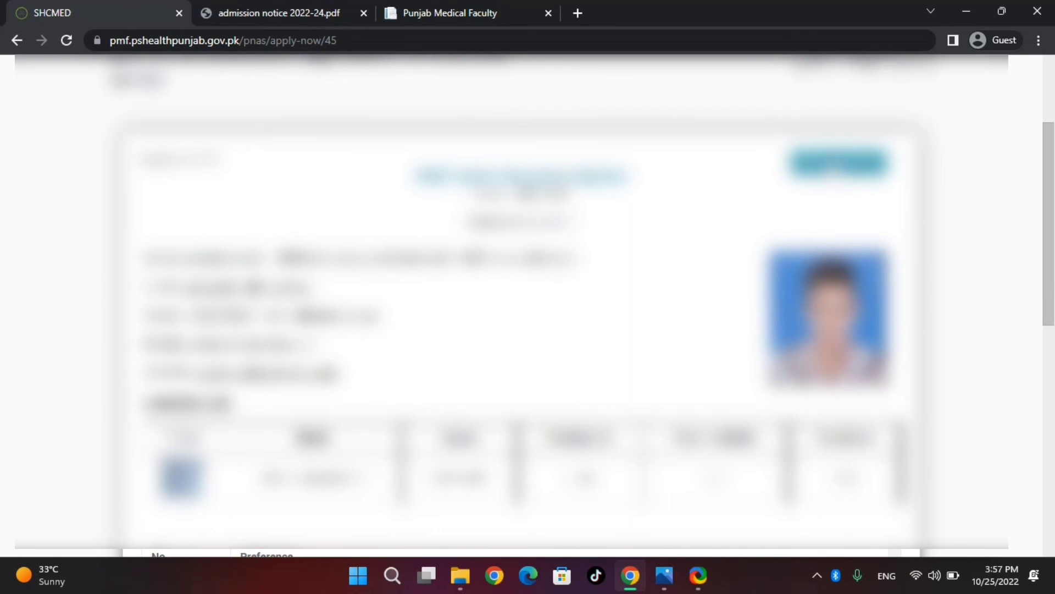
Print the application, change the print destination, and save it as a file.
{"action": "left_click", "coordinate": [833, 168]}
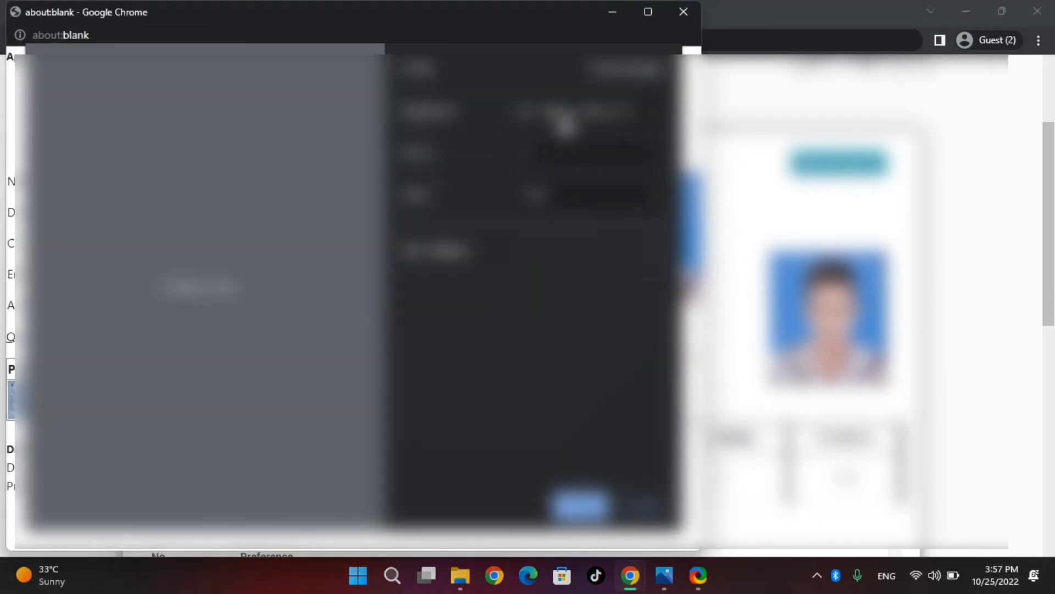
{"action": "left_click", "coordinate": [563, 118]}
{"action": "left_click", "coordinate": [558, 144]}
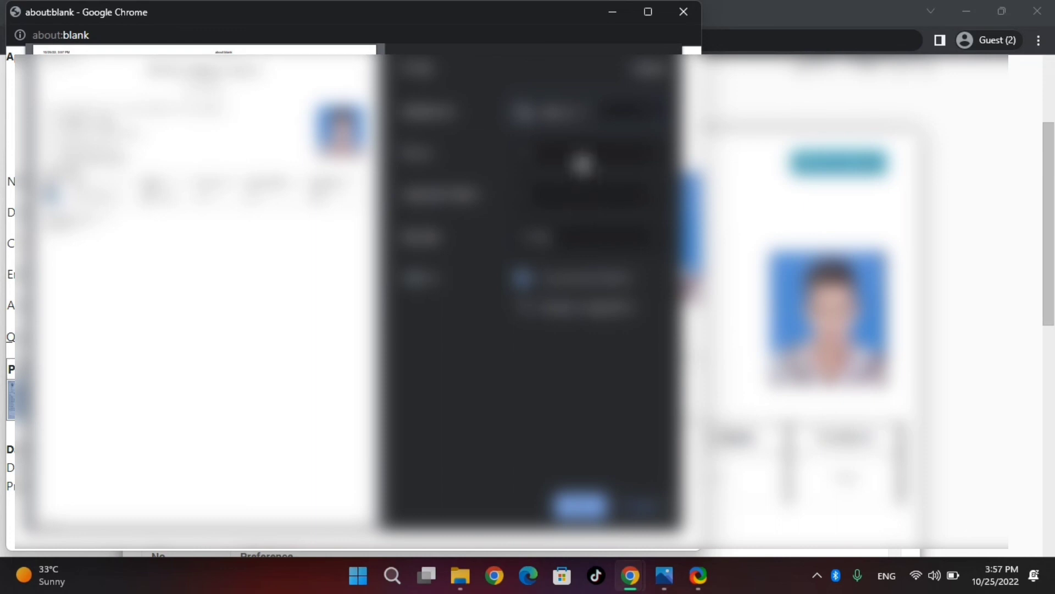
{"action": "left_click", "coordinate": [581, 162]}
{"action": "left_click", "coordinate": [581, 161]}
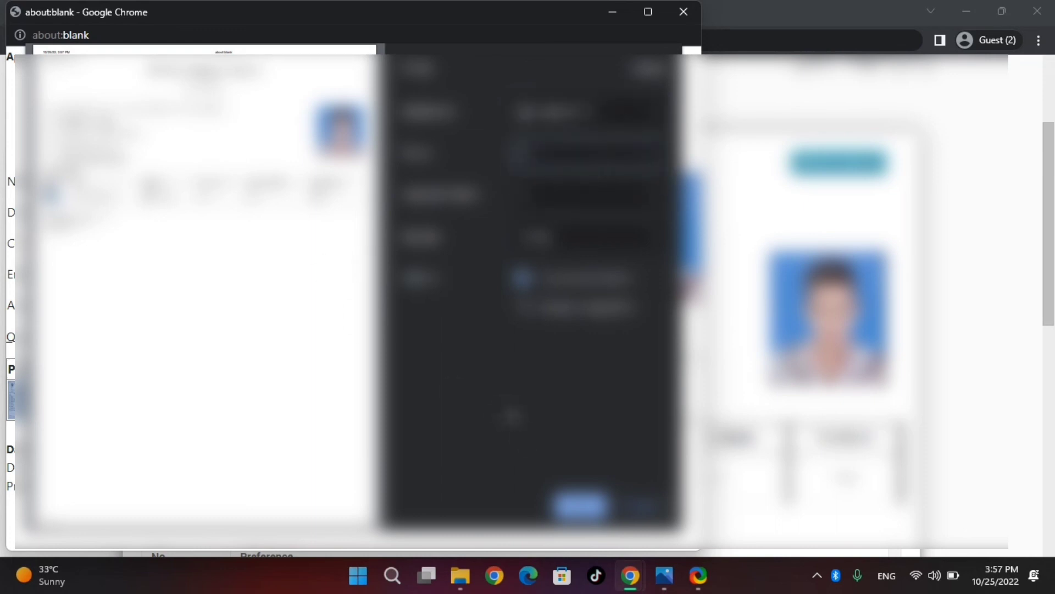
{"action": "left_click", "coordinate": [566, 508]}
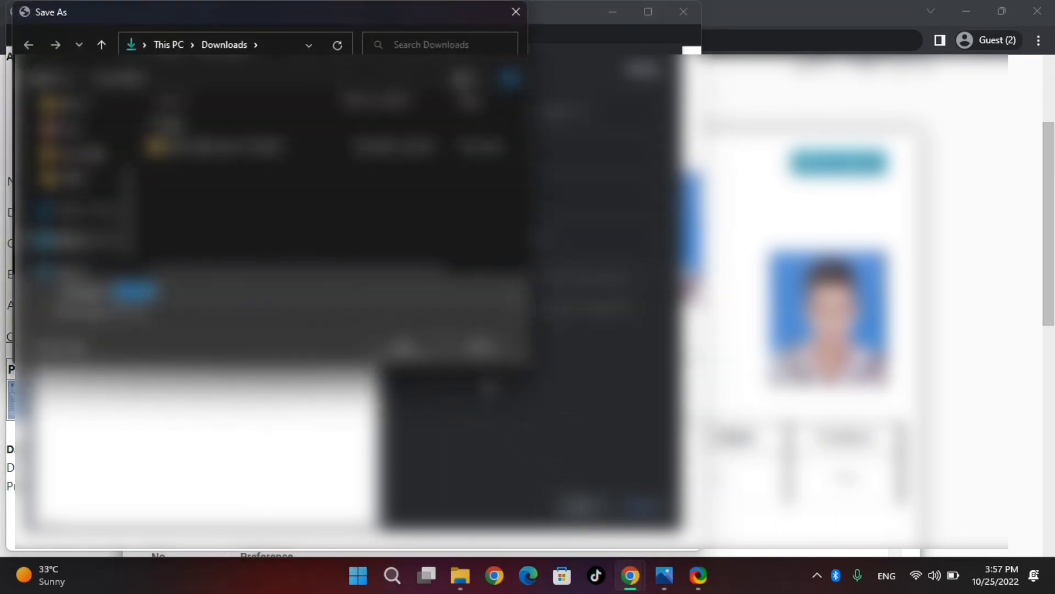